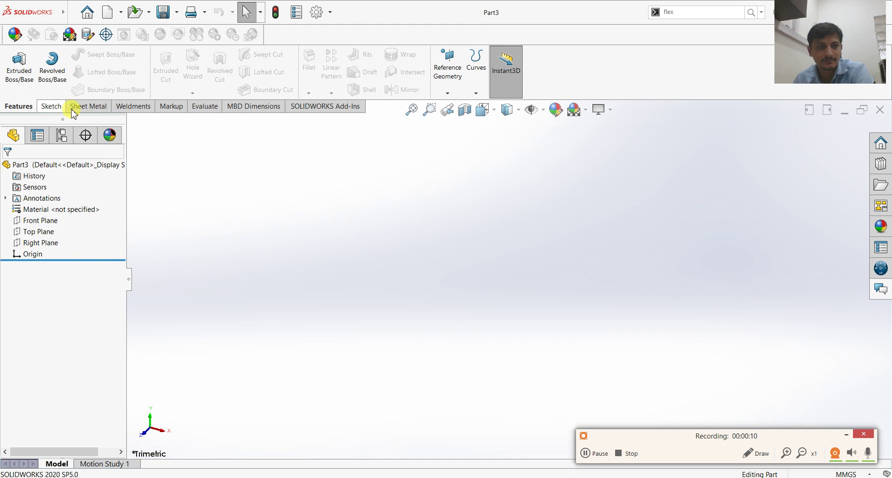
# Step: Start a 3D sketch and draw from the origin a vertical line about 35 mm up, one along X, and one about 31 mm down
pyautogui.click(134, 106)
pyautogui.click(14, 65)
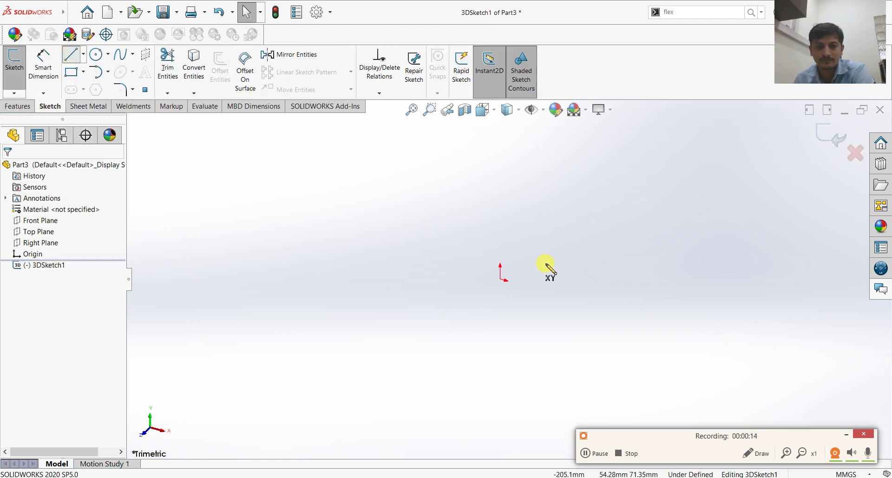
pyautogui.scroll(-6, 618, 266)
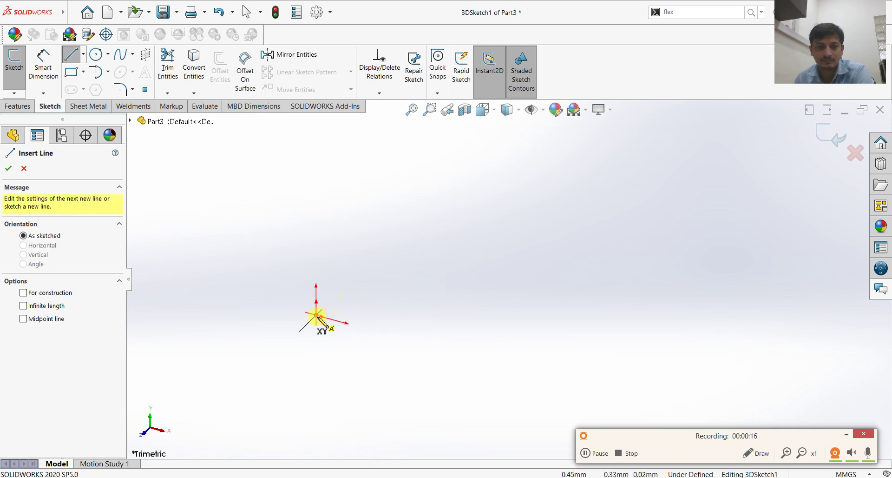
pyautogui.click(318, 317)
pyautogui.click(316, 214)
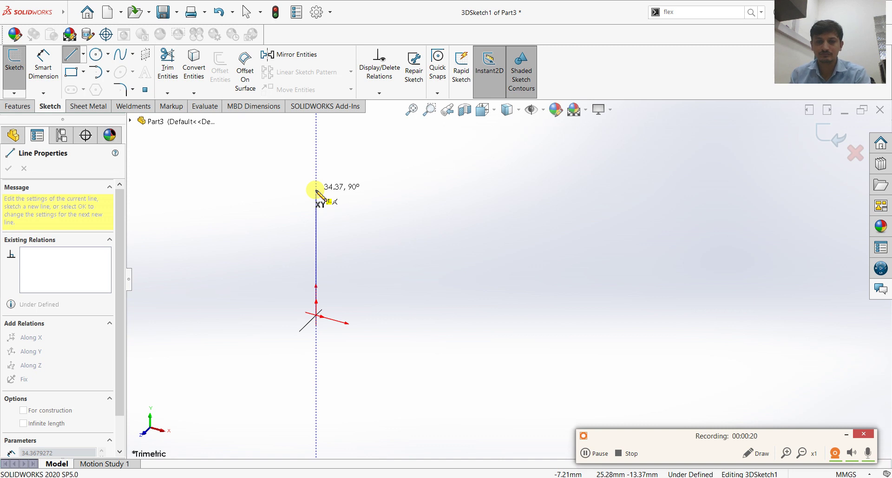
pyautogui.click(317, 190)
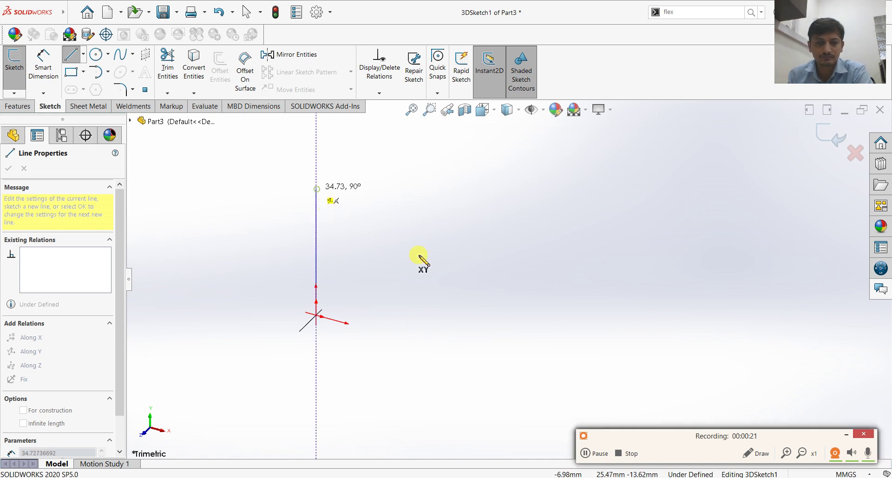
pyautogui.click(464, 228)
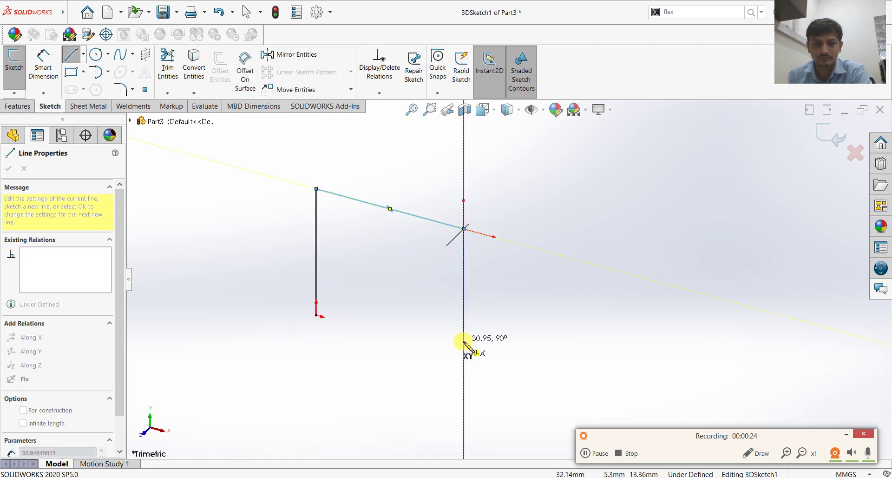
pyautogui.click(464, 344)
pyautogui.rightClick(495, 283)
pyautogui.click(521, 287)
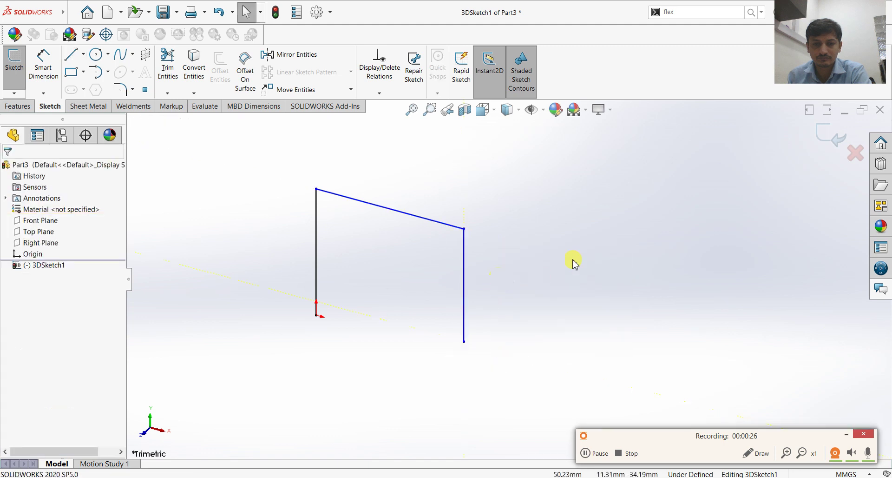
# Step: Close the front face with a bottom line from the origin to the lower end of the right vertical line
pyautogui.scroll(-2, 572, 259)
pyautogui.click(71, 57)
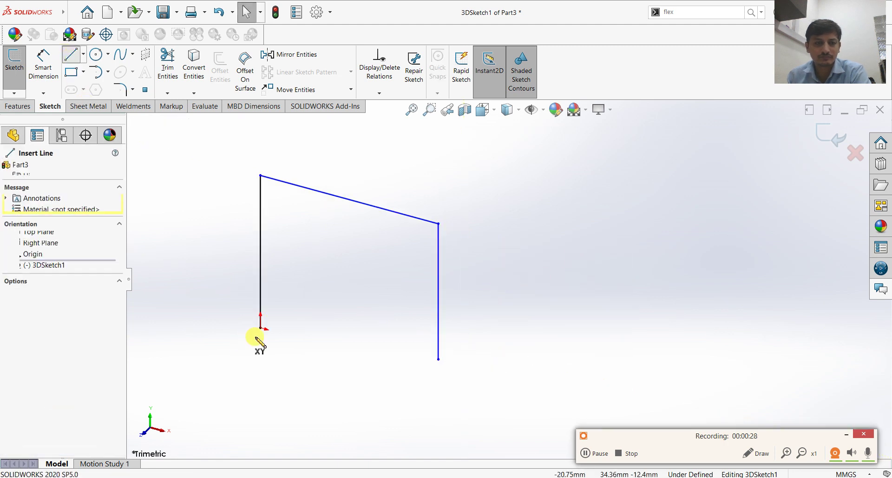
pyautogui.click(260, 327)
pyautogui.click(431, 359)
pyautogui.click(438, 359)
pyautogui.rightClick(462, 292)
pyautogui.click(478, 294)
pyautogui.click(71, 56)
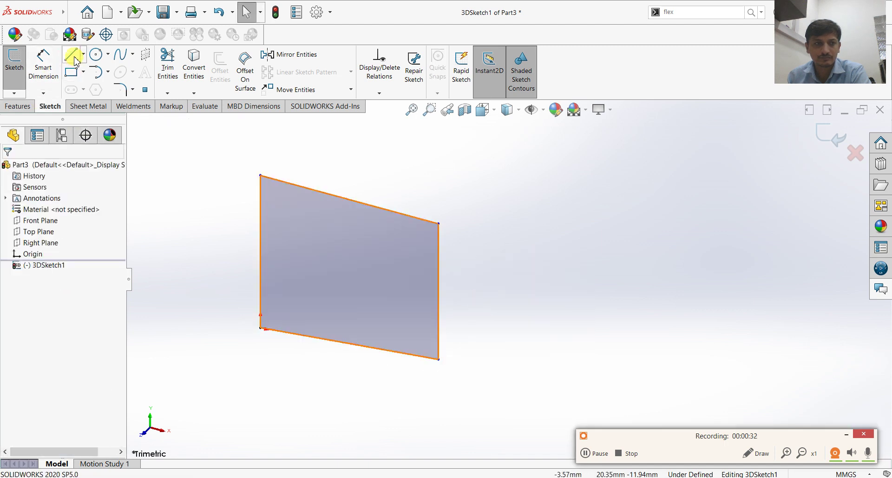
pyautogui.click(70, 74)
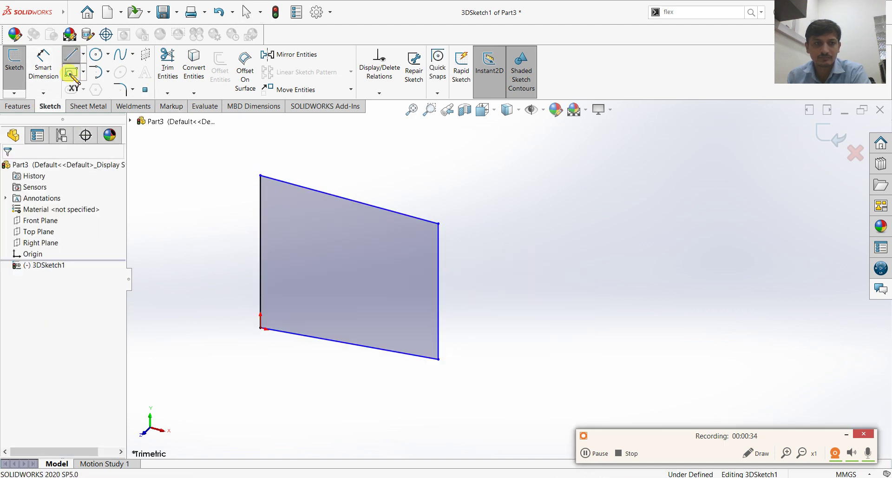
pyautogui.click(260, 176)
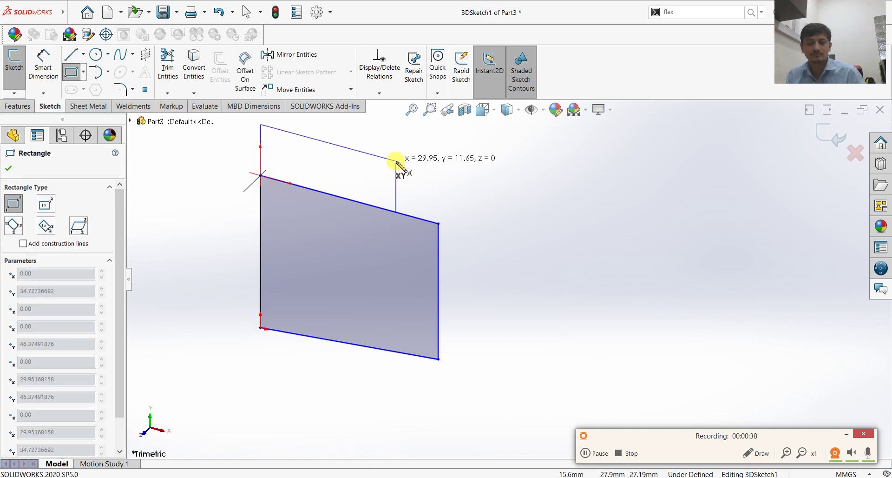
pyautogui.press('Escape')
# Step: Draw the top face: a line about 22 mm back from the upper left corner, a rear line along X, and a line to the front right corner
pyautogui.click(72, 54)
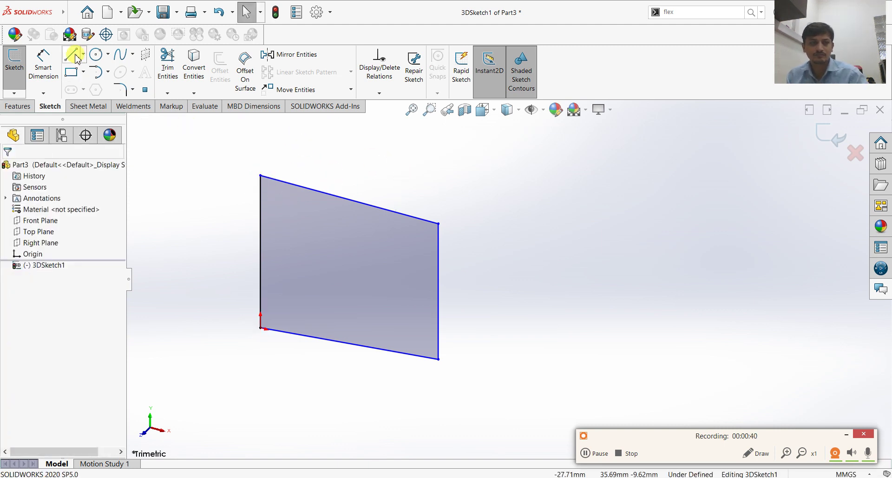
pyautogui.click(261, 176)
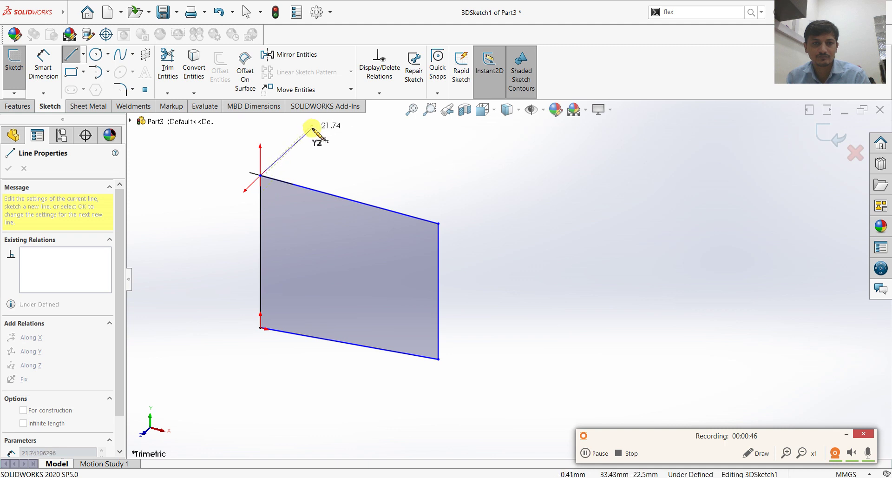
pyautogui.click(380, 140)
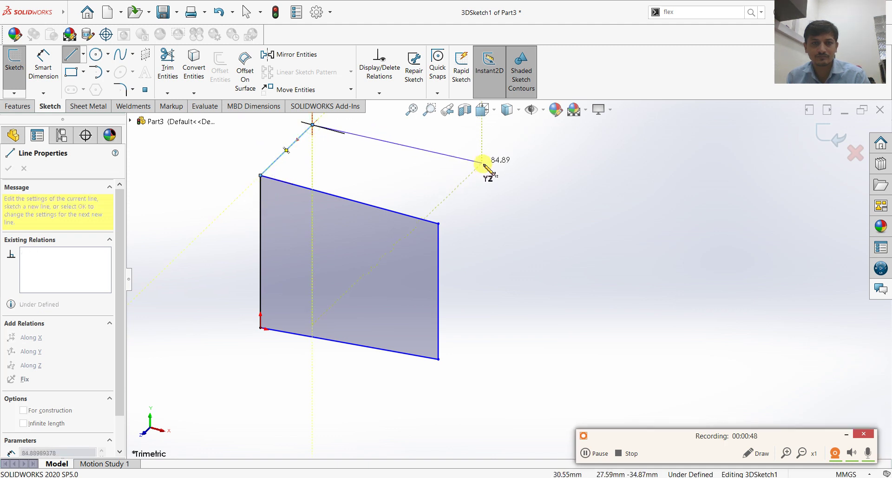
pyautogui.press('z')
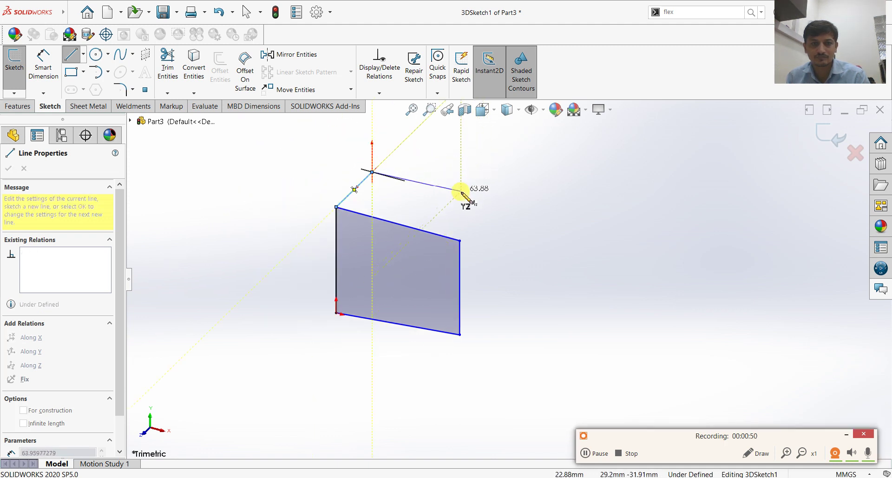
pyautogui.click(474, 199)
pyautogui.click(460, 240)
pyautogui.rightClick(488, 230)
pyautogui.click(499, 284)
# Step: Draw a vertical line down from the rear left top corner and connect its lower end to the origin
pyautogui.click(73, 54)
pyautogui.click(373, 172)
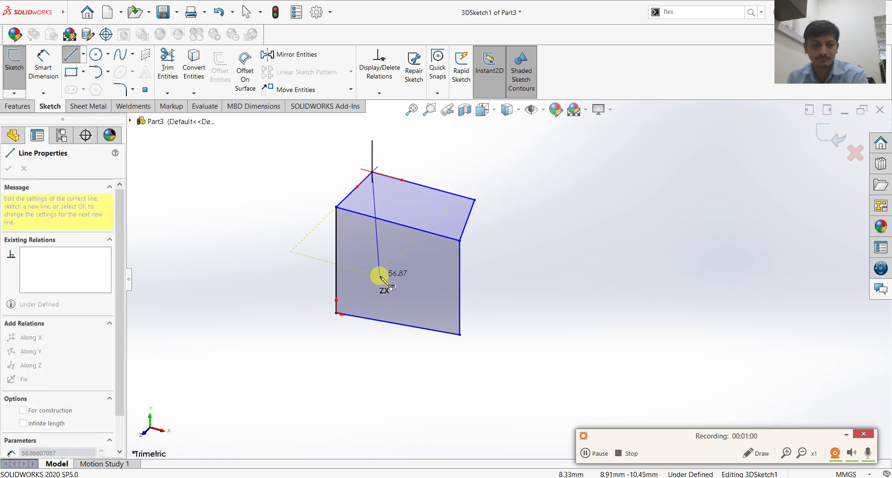
pyautogui.click(372, 292)
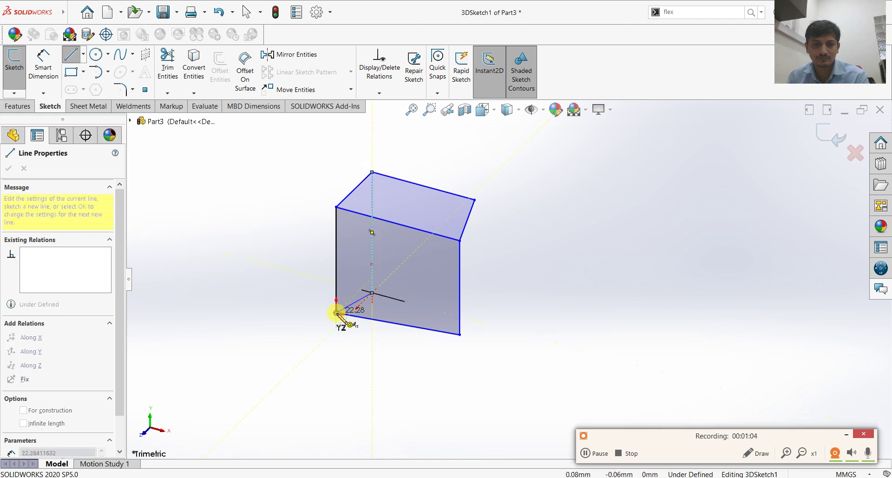
pyautogui.click(337, 313)
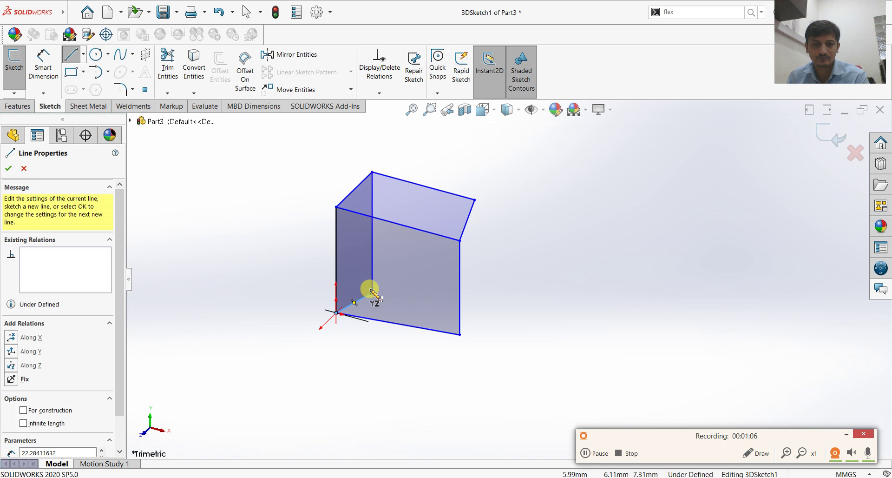
# Step: Draw the rear bottom line along X, join it to the front right bottom corner, and add the rear right vertical line
pyautogui.click(372, 292)
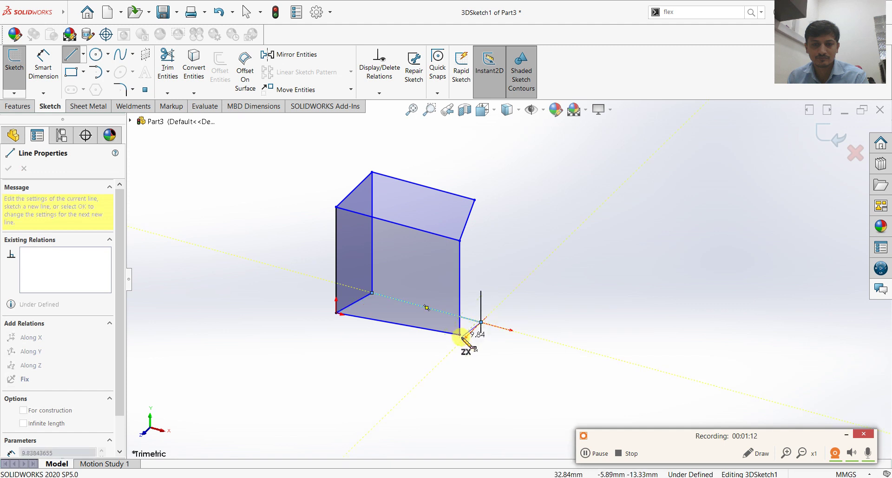
pyautogui.click(474, 199)
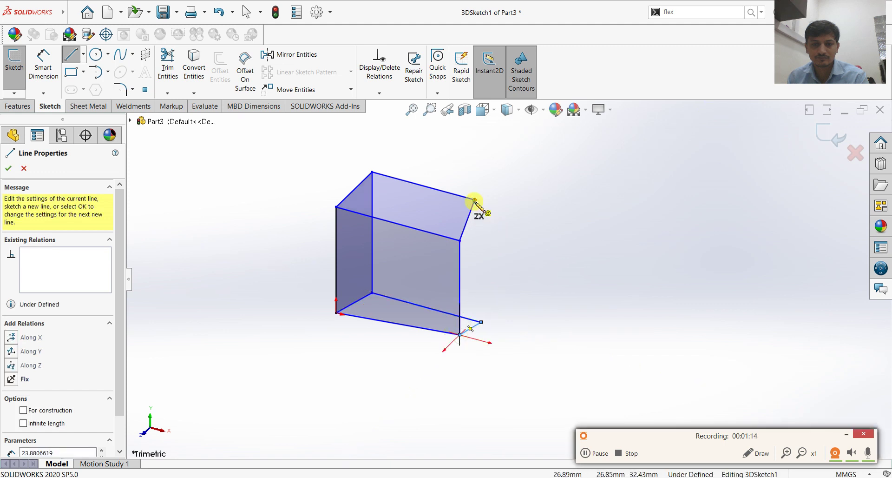
pyautogui.click(481, 322)
pyautogui.press('Escape')
# Step: Dimension the front left vertical line at the origin to 800 mm
pyautogui.moveTo(503, 265)
pyautogui.mouseDown(button='middle')
pyautogui.moveTo(476, 248)
pyautogui.moveTo(501, 245)
pyautogui.moveTo(481, 222)
pyautogui.moveTo(480, 256)
pyautogui.moveTo(506, 281)
pyautogui.mouseUp(button='middle')
pyautogui.scroll(-3, 513, 198)
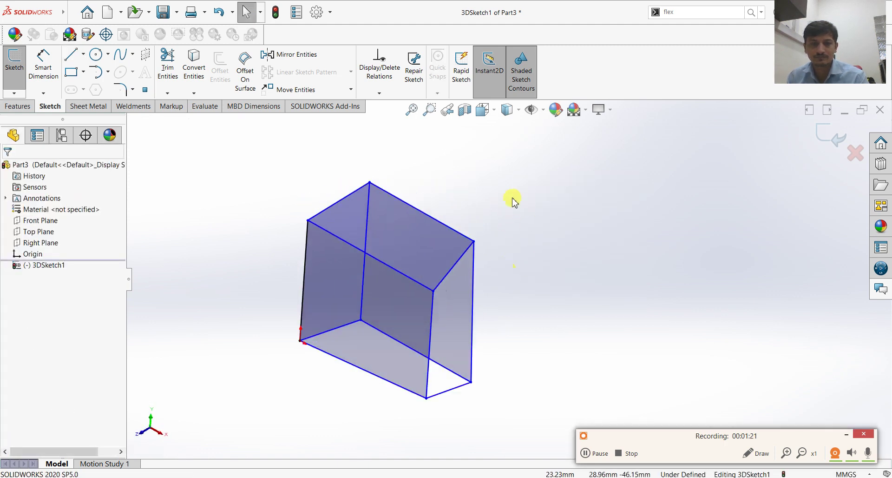
pyautogui.click(41, 63)
pyautogui.click(221, 297)
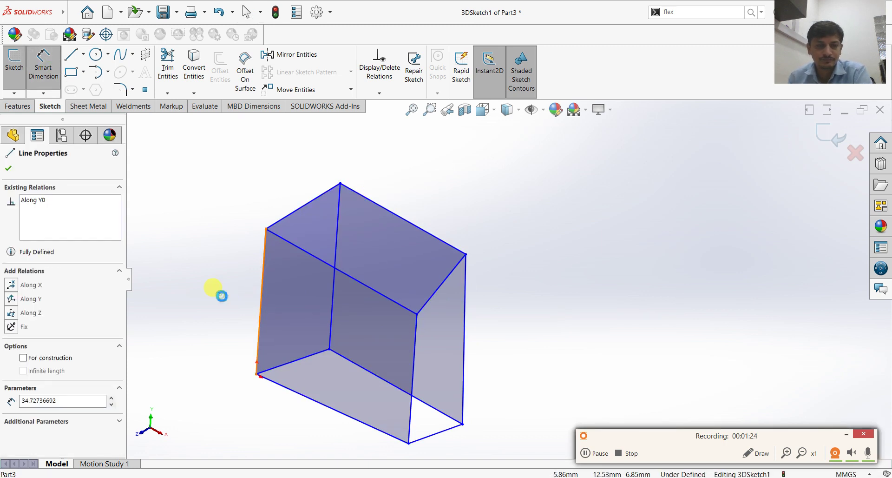
pyautogui.click(221, 297)
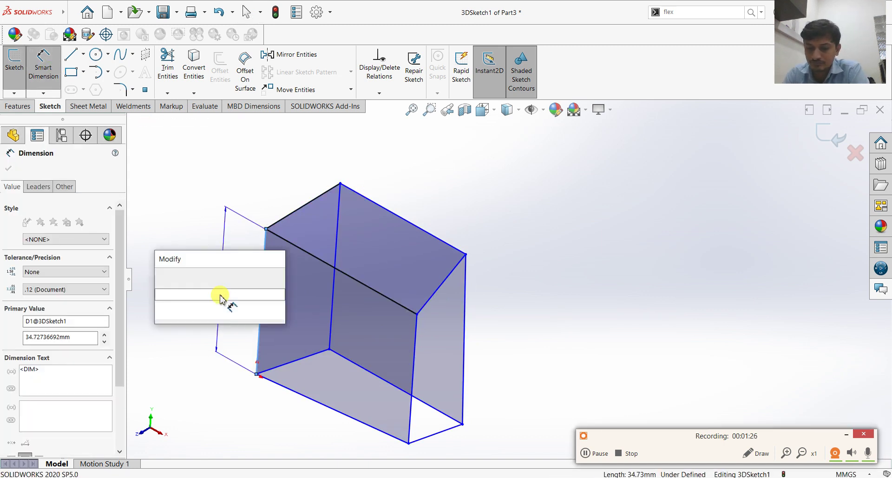
pyautogui.write('800')
pyautogui.press('Return')
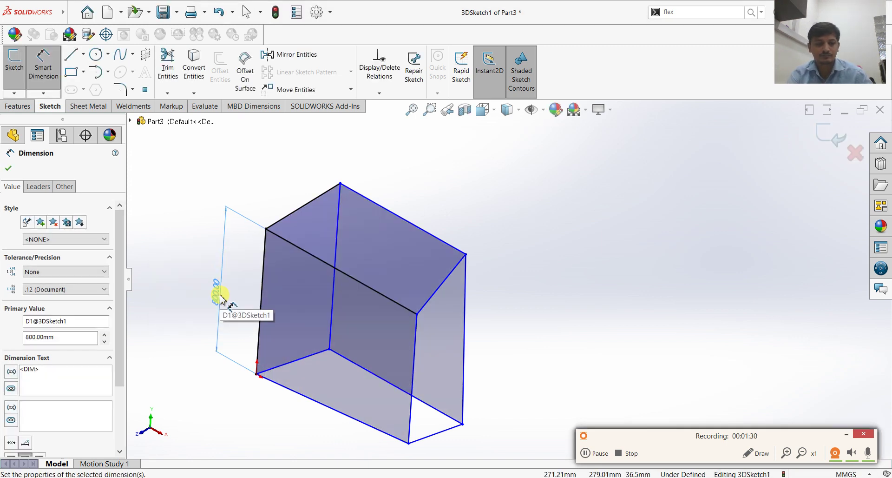
pyautogui.click(595, 452)
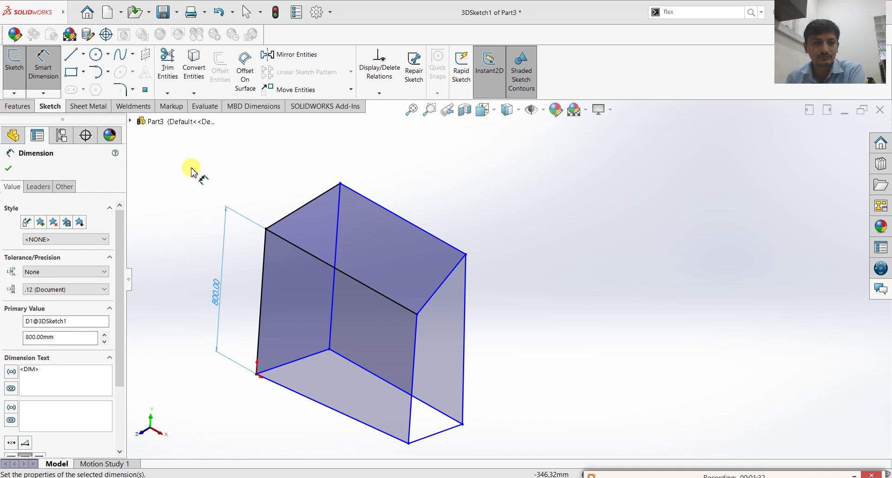
# Step: Dimension the left depth line of the top face to 700 mm
pyautogui.click(283, 184)
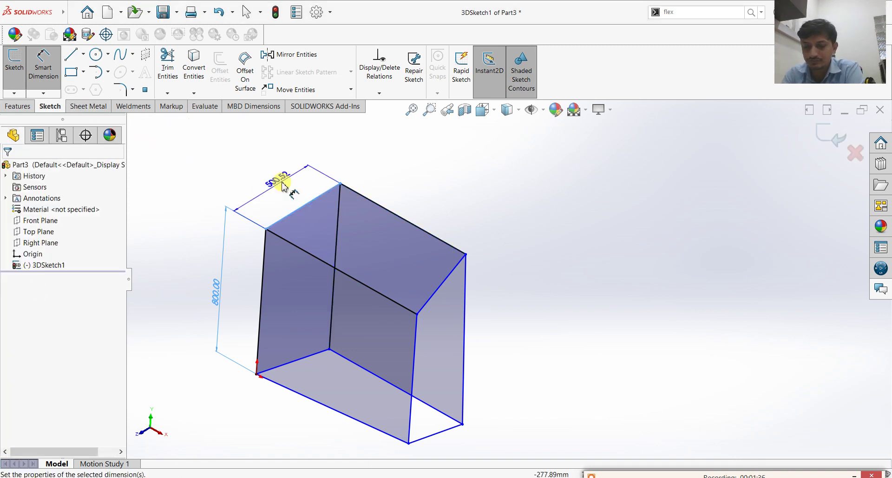
pyautogui.click(284, 184)
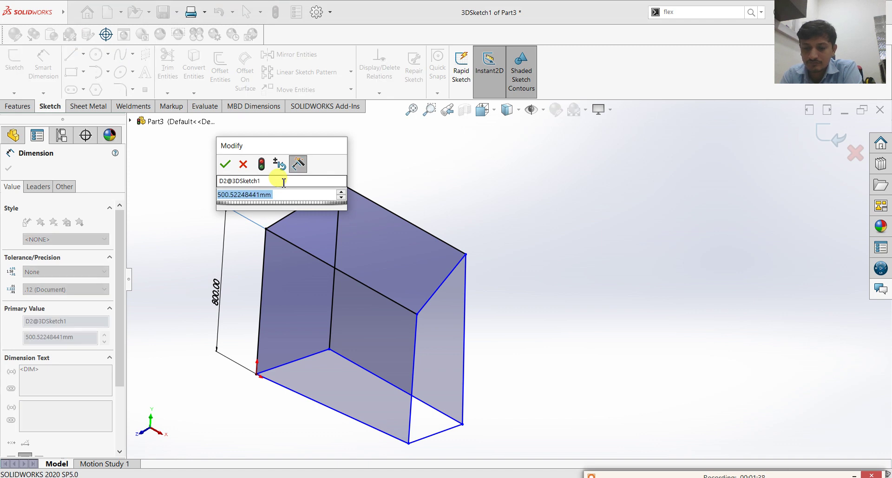
pyautogui.write('700')
pyautogui.press('Return')
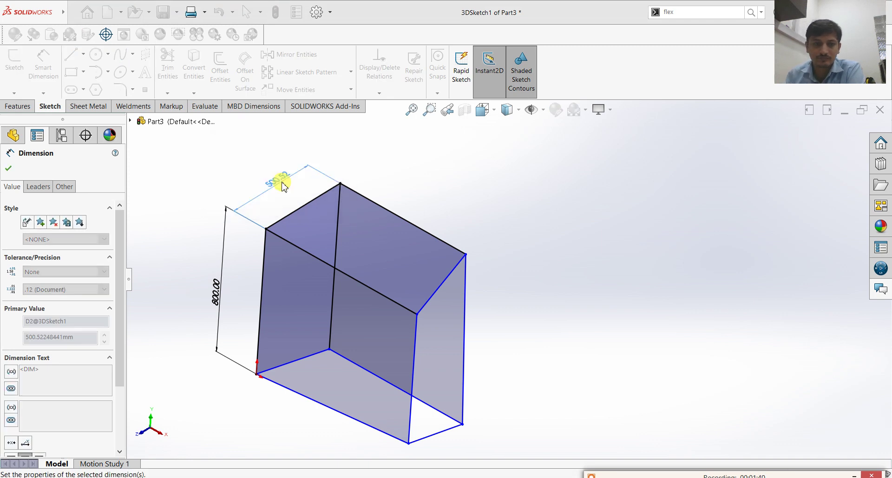
# Step: Dimension the rear line of the top face to 750 mm
pyautogui.click(462, 177)
pyautogui.click(462, 176)
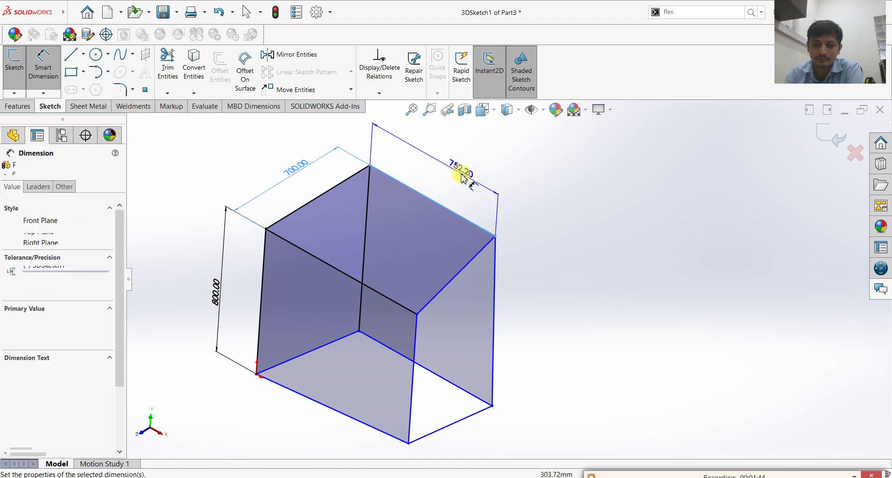
pyautogui.write('750')
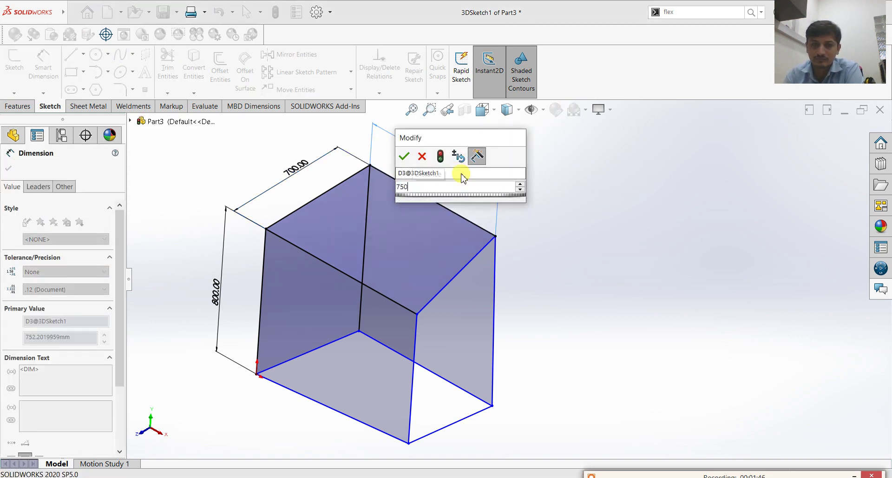
pyautogui.press('Return')
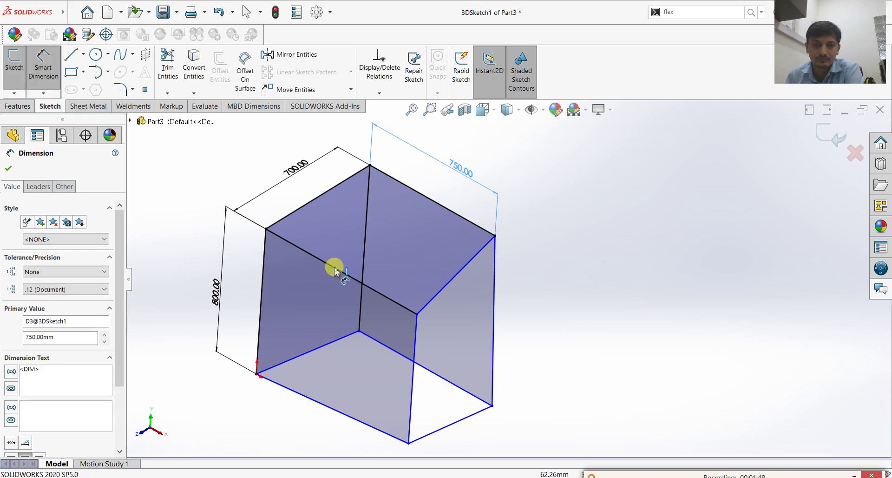
# Step: Dimension the front line of the top face to 750 mm and finish dimensioning
pyautogui.click(336, 269)
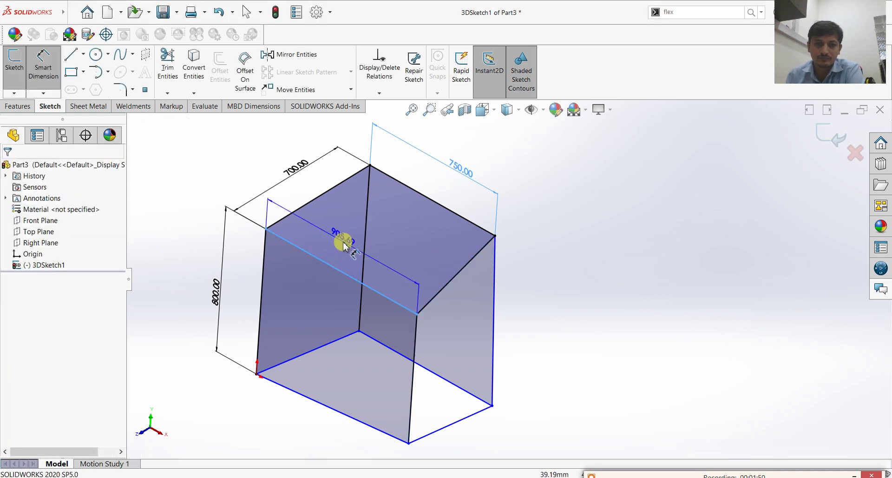
pyautogui.click(343, 245)
pyautogui.write('750')
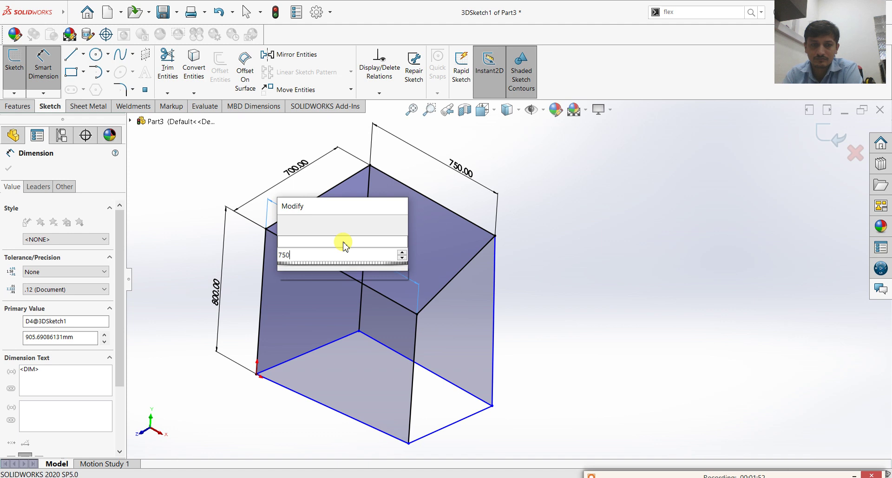
pyautogui.press('Return')
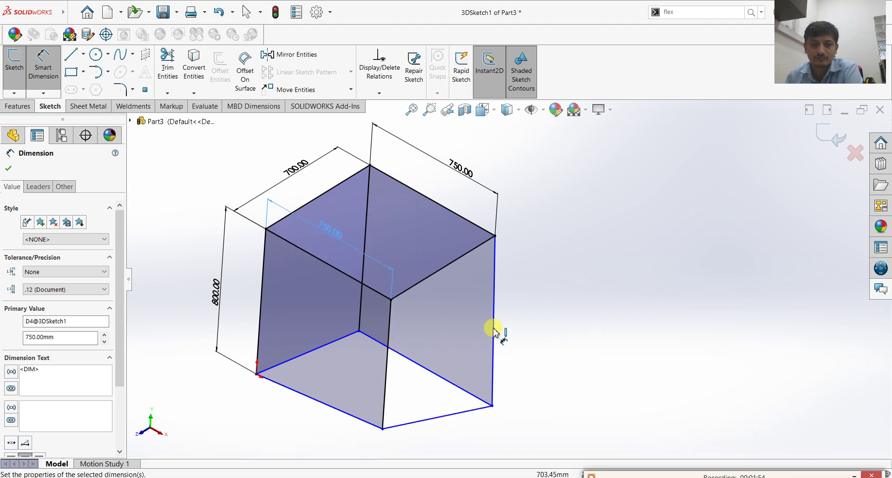
pyautogui.press('Escape')
pyautogui.press('Escape')
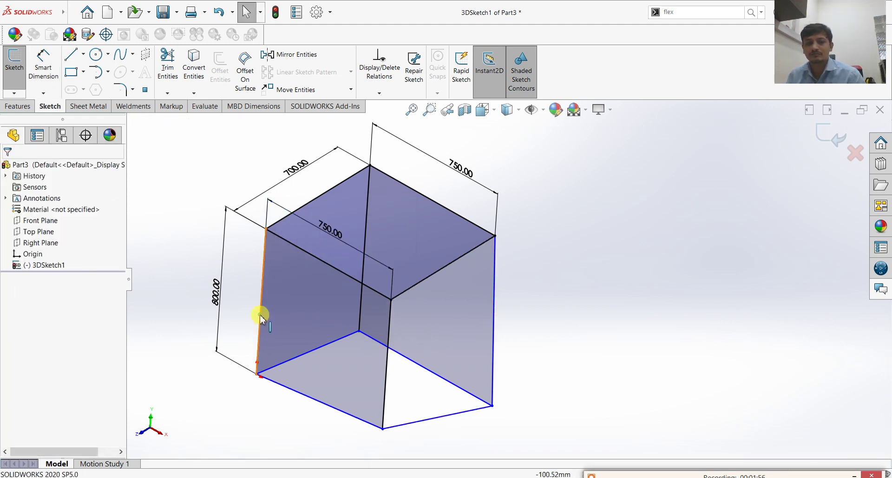
# Step: Apply an Equal relation to all four vertical lines of the box frame
pyautogui.click(260, 314)
pyautogui.click(367, 209)
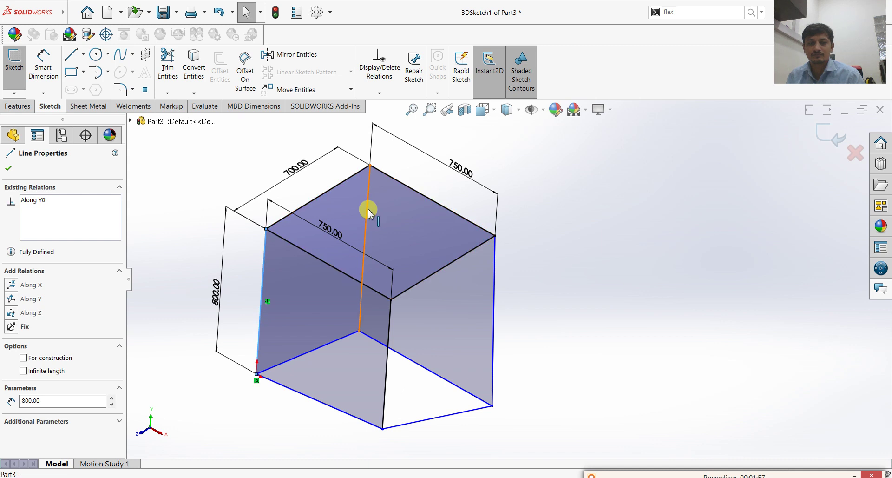
pyautogui.keyDown('ctrl'); pyautogui.click(493, 303); pyautogui.keyUp('ctrl')
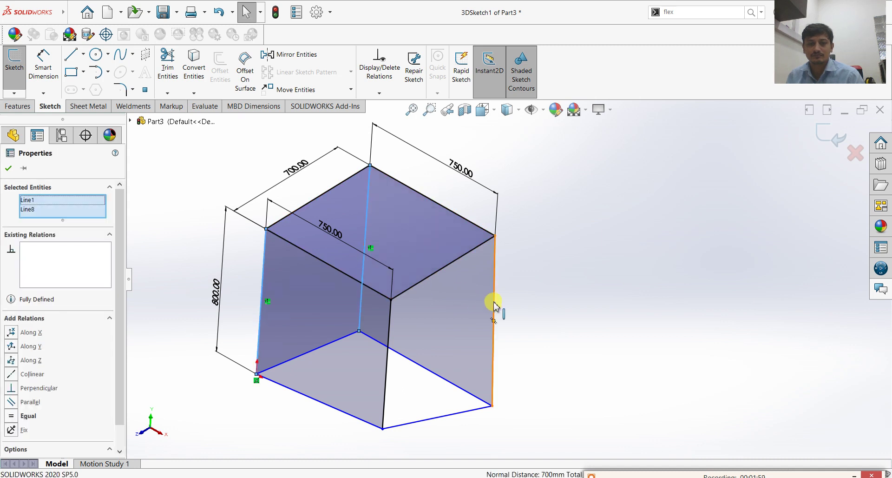
pyautogui.click(388, 381)
pyautogui.keyDown('ctrl'); pyautogui.click(388, 381); pyautogui.keyUp('ctrl')
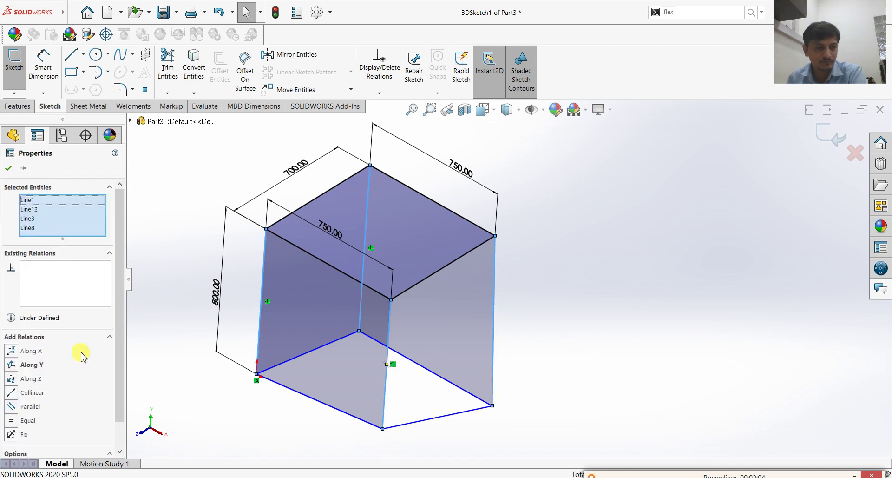
pyautogui.click(12, 420)
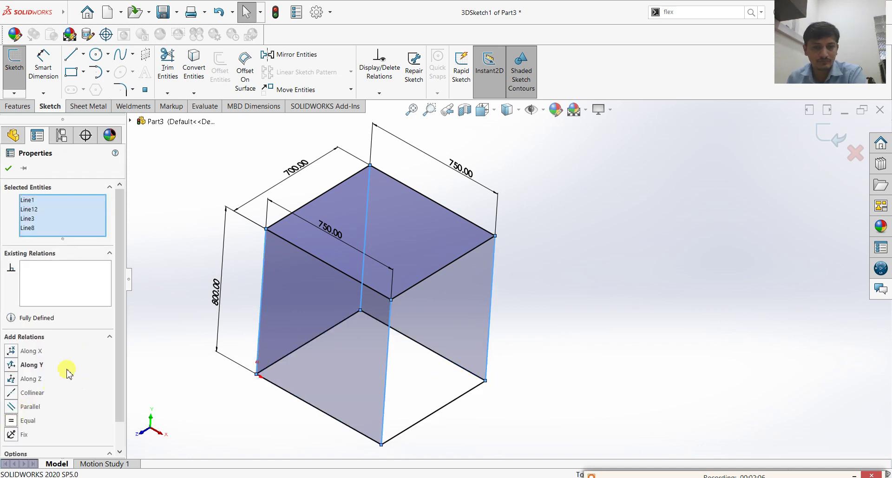
pyautogui.click(7, 169)
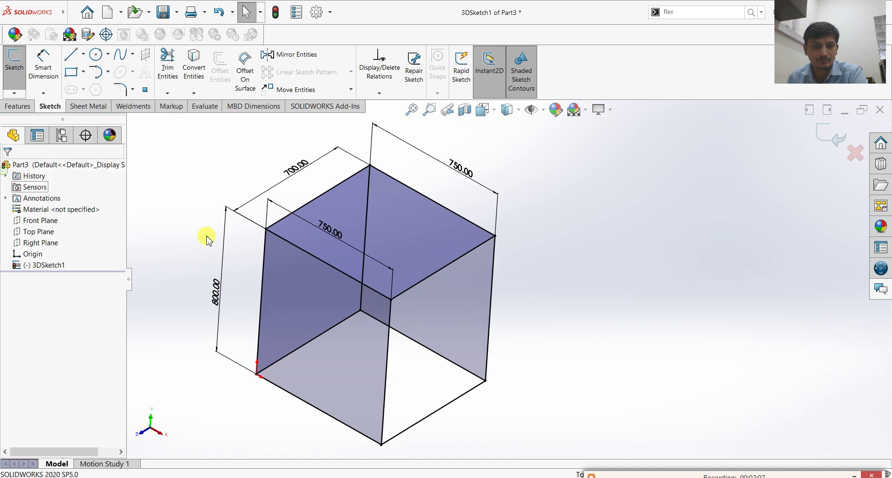
# Step: Try to apply an Equal relation between the two depth lines of the top face, and undo it
pyautogui.click(326, 266)
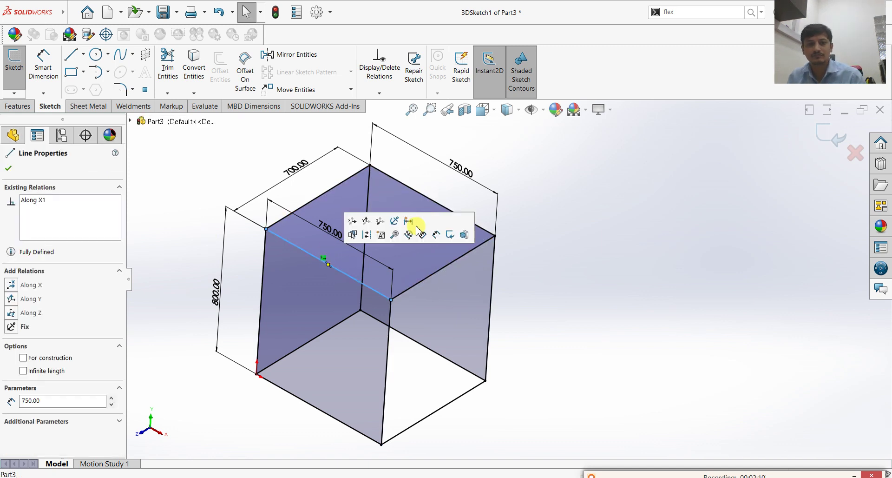
pyautogui.click(315, 205)
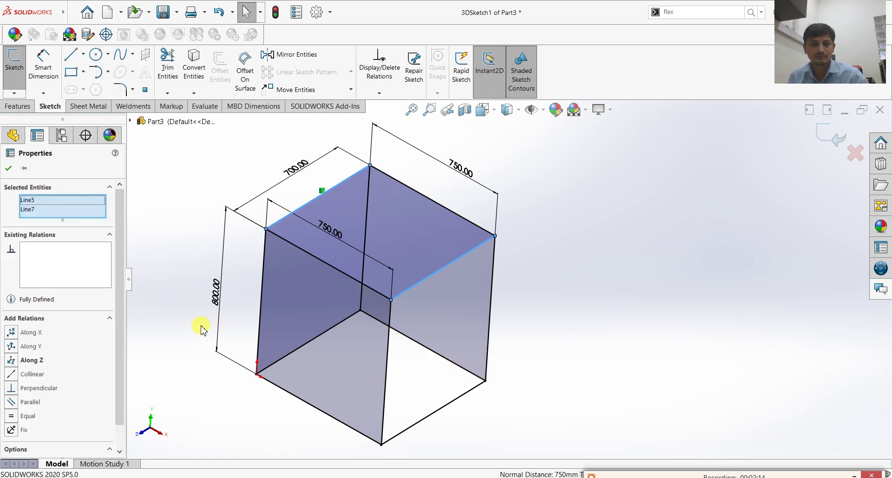
pyautogui.click(14, 417)
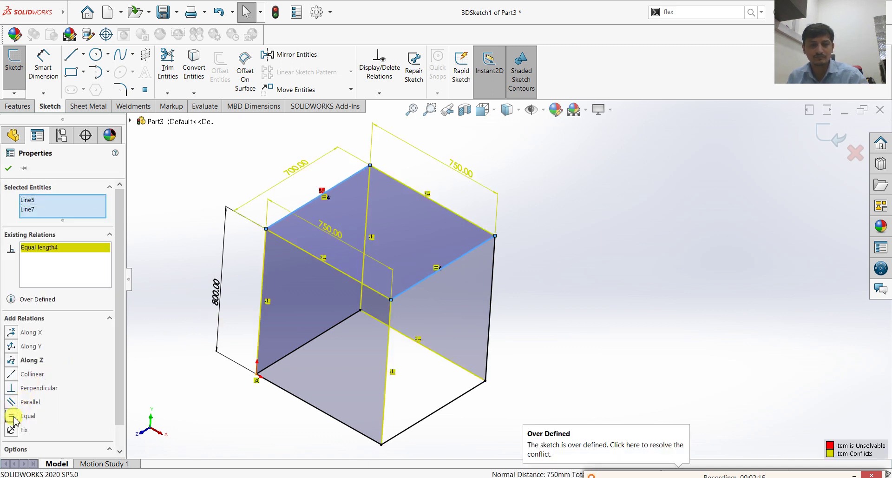
pyautogui.hotkey('ctrl', 'z')
pyautogui.moveTo(492, 365)
pyautogui.mouseDown(button='middle')
pyautogui.moveTo(453, 331)
pyautogui.moveTo(493, 325)
pyautogui.moveTo(483, 321)
pyautogui.moveTo(459, 353)
pyautogui.moveTo(469, 338)
pyautogui.mouseUp(button='middle')
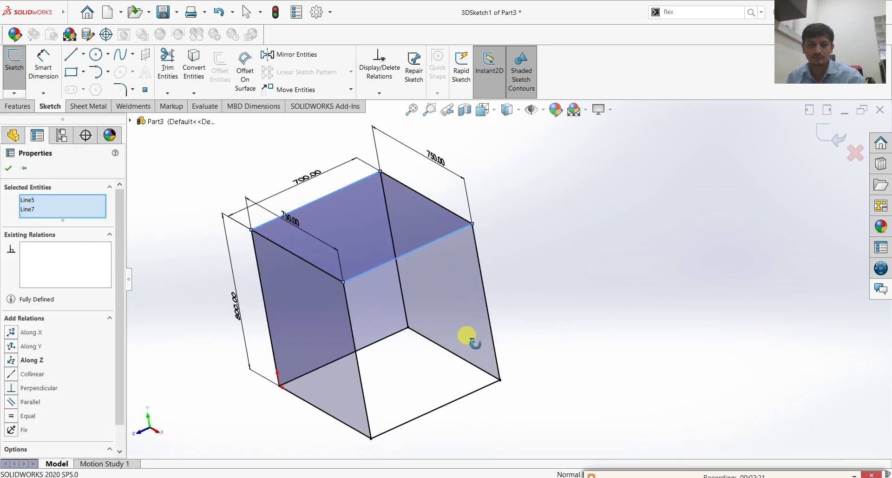
pyautogui.click(44, 65)
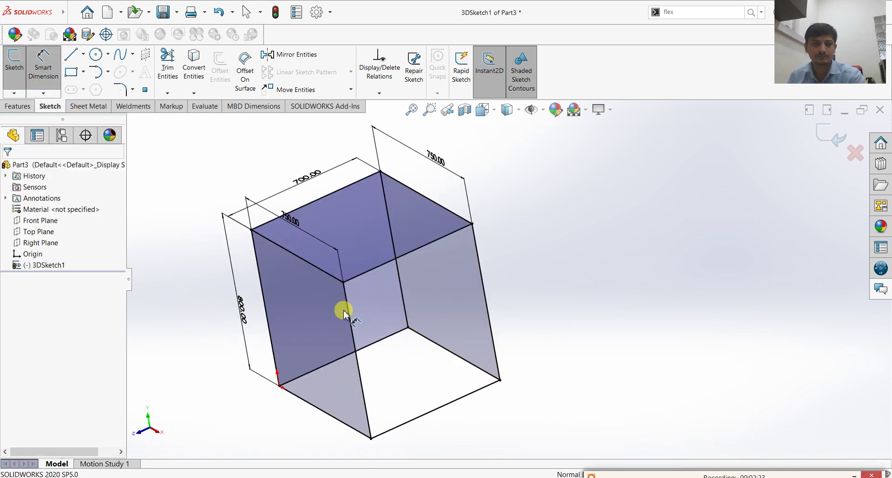
pyautogui.click(404, 367)
pyautogui.press('Escape')
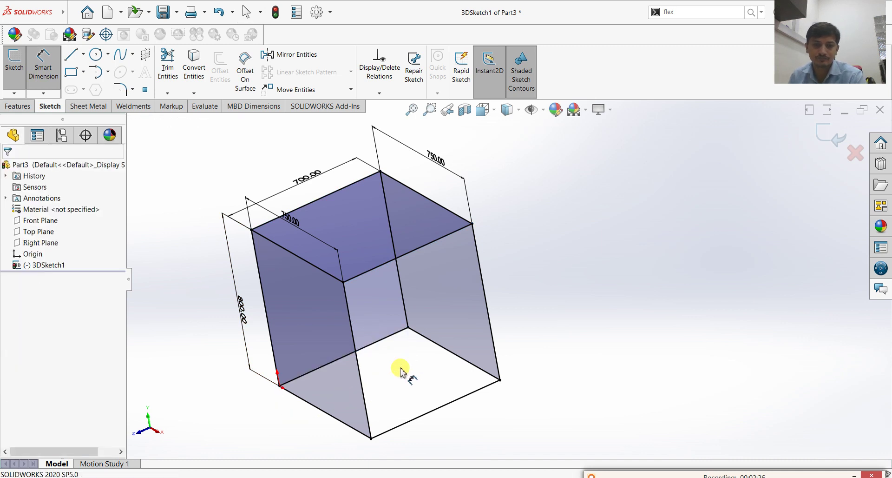
pyautogui.click(448, 425)
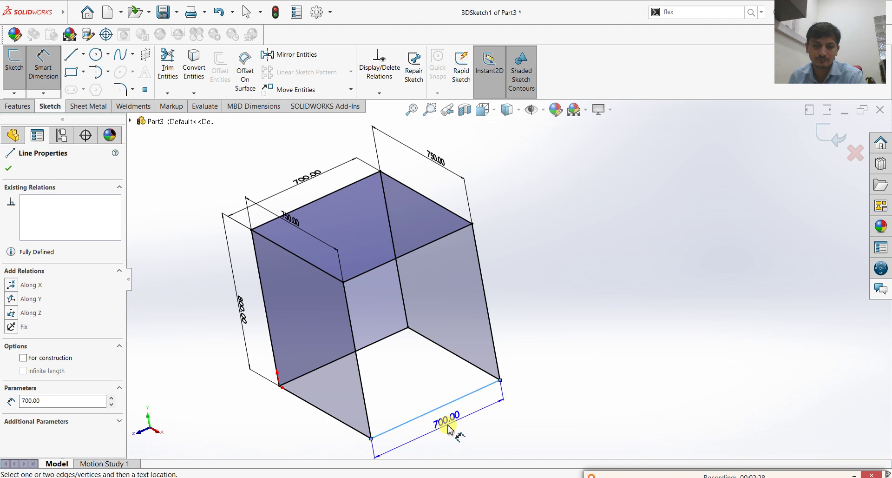
pyautogui.press('Escape')
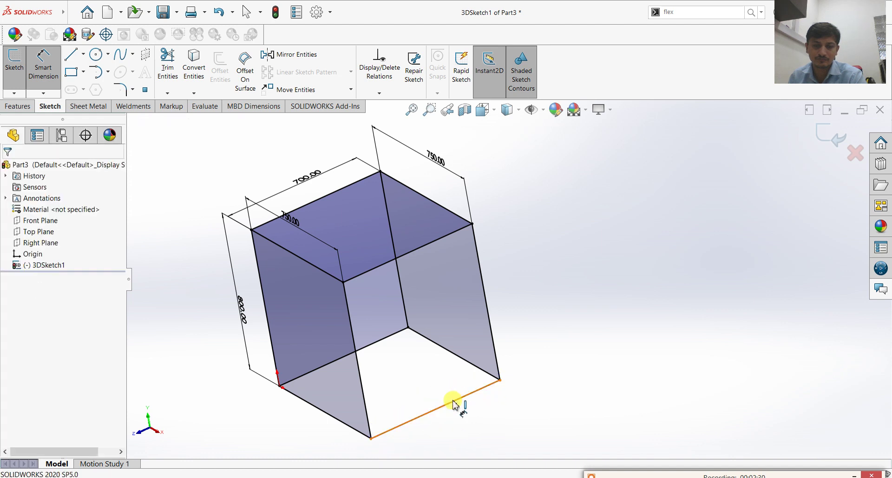
pyautogui.click(485, 302)
pyautogui.press('Escape')
pyautogui.press('Escape')
pyautogui.moveTo(514, 353)
pyautogui.mouseDown(button='middle')
pyautogui.moveTo(534, 322)
pyautogui.moveTo(493, 344)
pyautogui.moveTo(532, 345)
pyautogui.moveTo(517, 347)
pyautogui.mouseUp(button='middle')
pyautogui.press('Return')
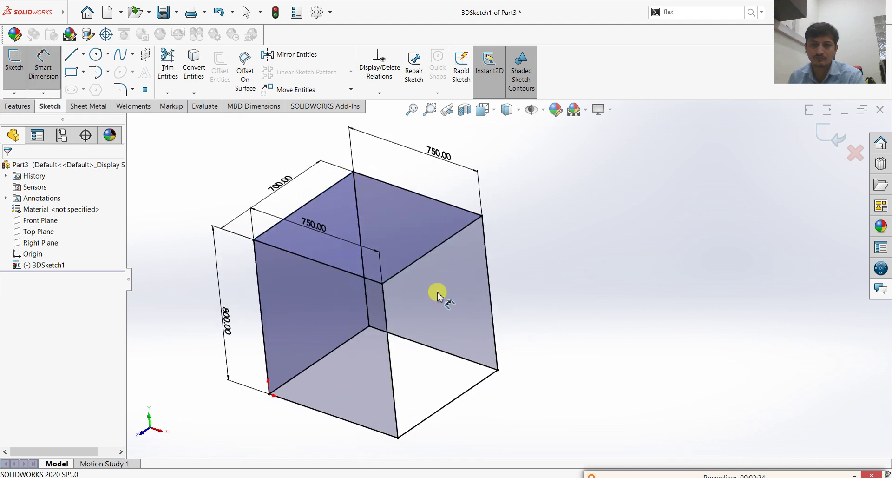
# Step: Move the front 750 mm dimension below the top face and sketch a line across that face from front to rear, near the left depth line
pyautogui.moveTo(310, 213); pyautogui.dragTo(312, 293)
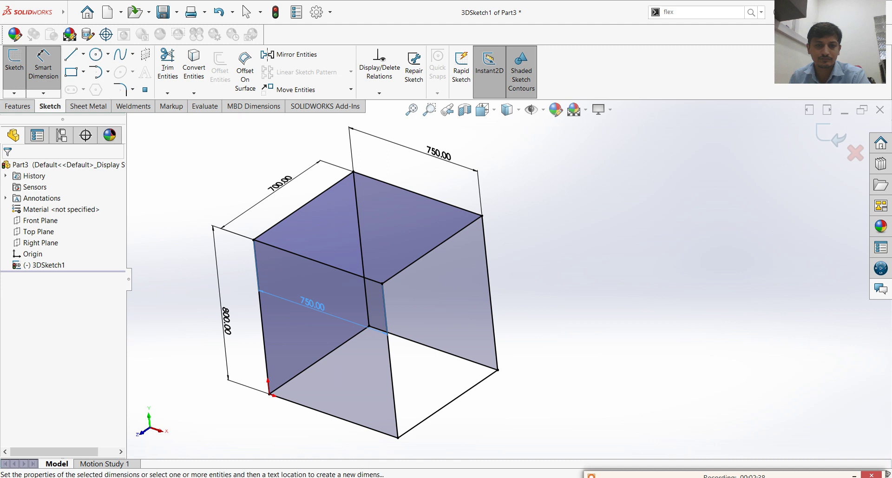
pyautogui.scroll(-2, 246, 149)
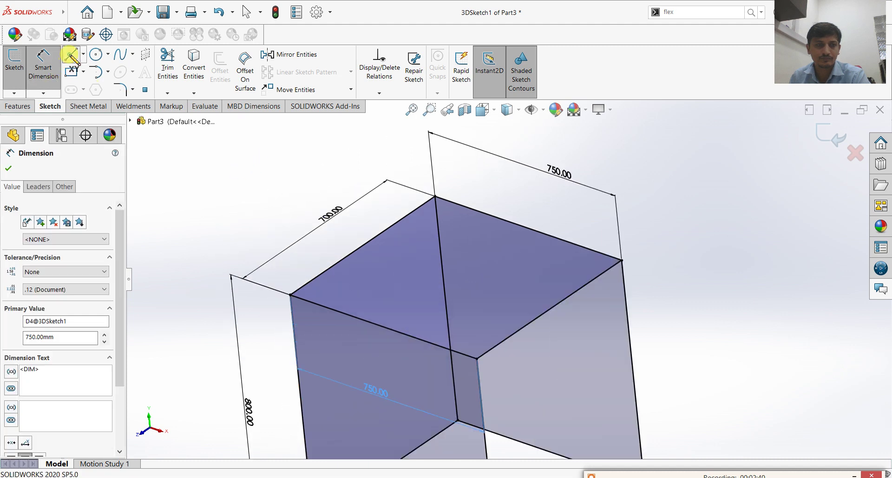
pyautogui.click(320, 304)
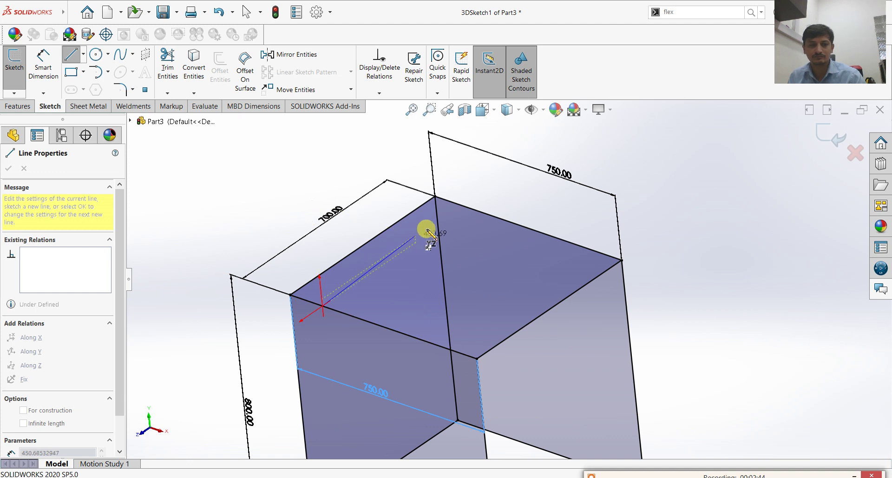
pyautogui.click(467, 208)
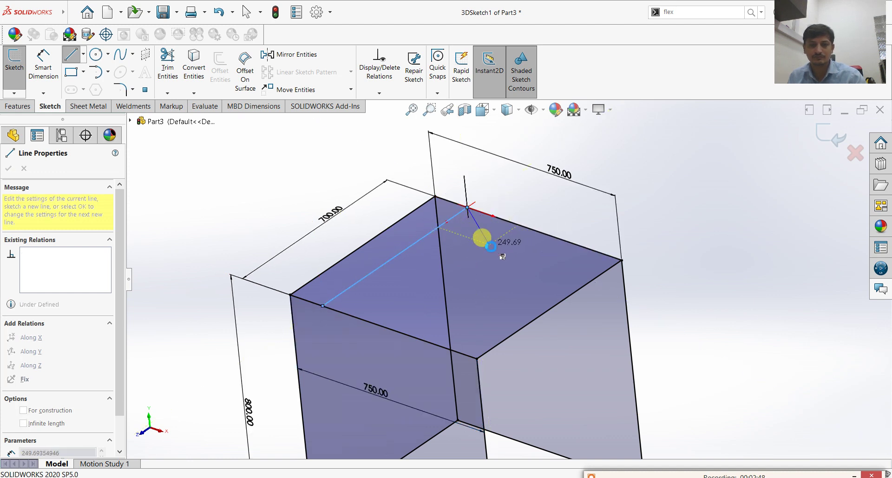
pyautogui.press('Escape')
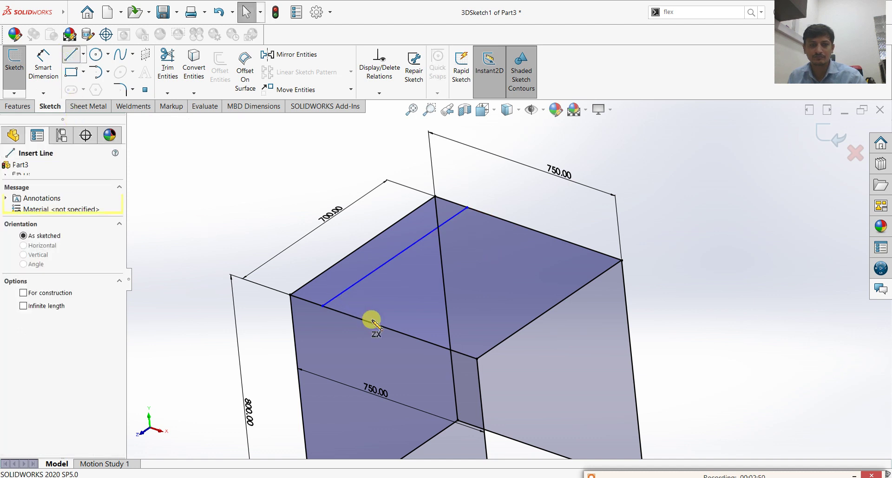
# Step: Sketch three more parallel lines, each 700 mm long, from the front line to the rear line of the top face, spaced towards its right side
pyautogui.click(374, 324)
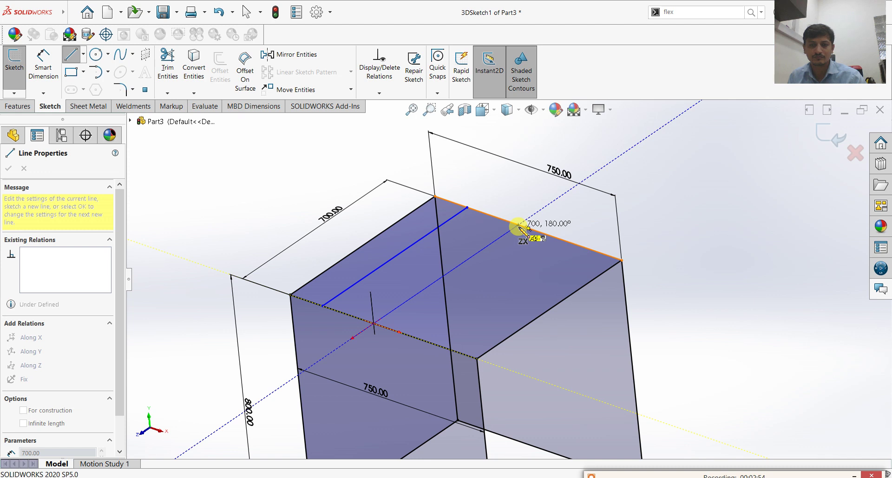
pyautogui.click(519, 226)
pyautogui.press('Escape')
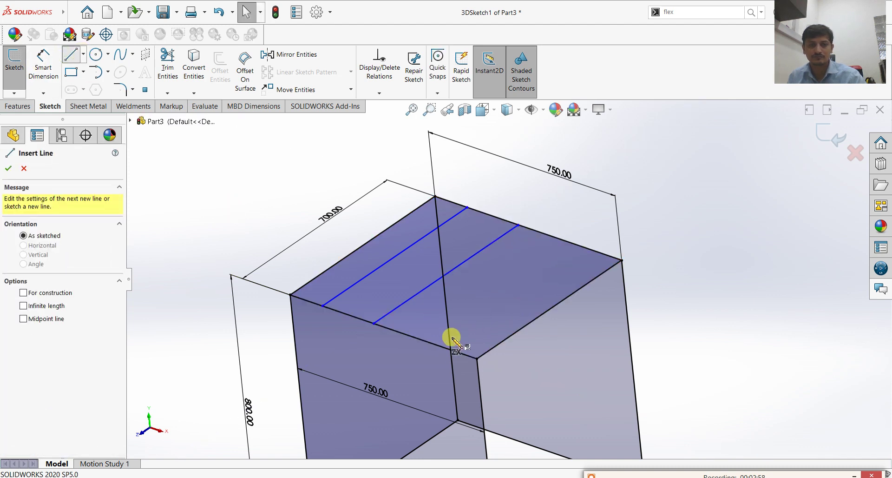
pyautogui.click(421, 341)
pyautogui.click(577, 241)
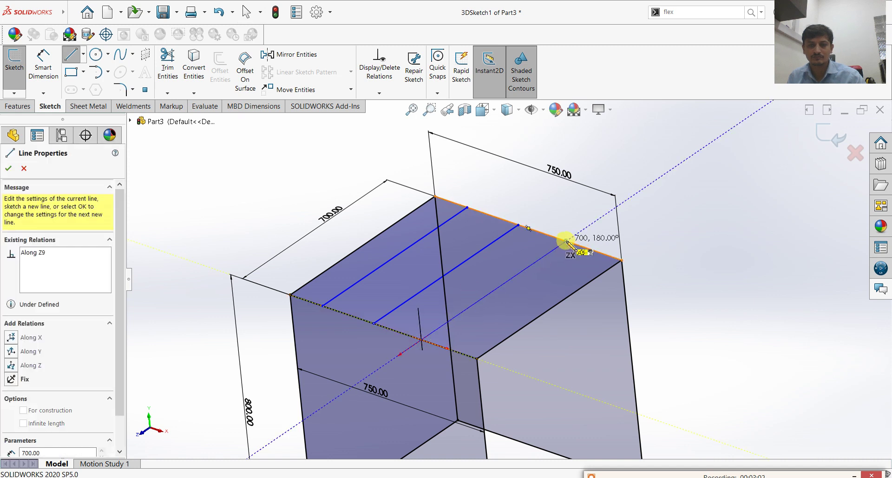
pyautogui.press('Escape')
pyautogui.press('Escape')
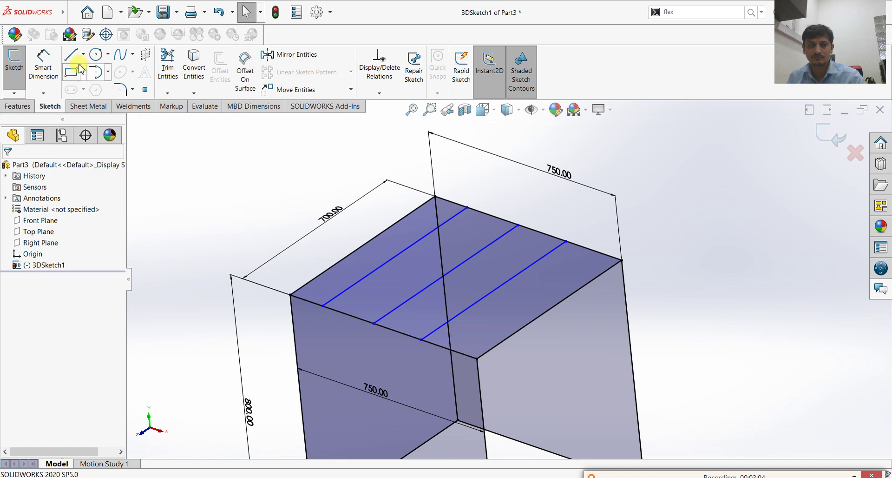
pyautogui.press('l')
pyautogui.moveTo(459, 357); pyautogui.dragTo(608, 255)
pyautogui.rightClick(644, 233)
pyautogui.click(650, 231)
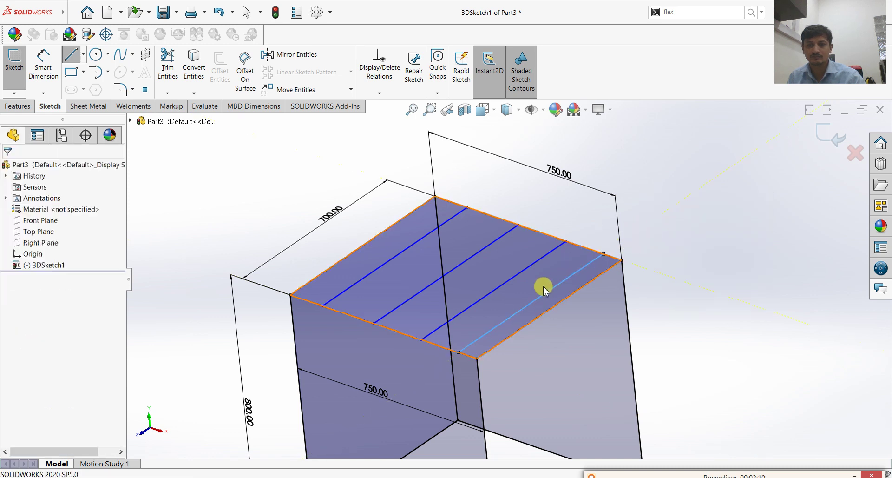
# Step: Dimension the distance between the top face's left depth line and the first cross line to 130 mm
pyautogui.moveTo(437, 335)
pyautogui.mouseDown(button='middle')
pyautogui.moveTo(440, 386)
pyautogui.moveTo(413, 350)
pyautogui.mouseUp(button='middle')
pyautogui.click(51, 70)
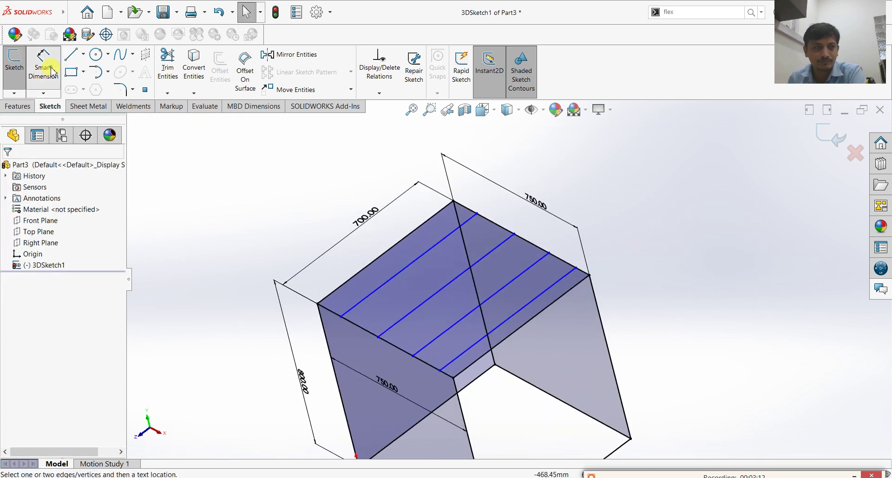
pyautogui.click(363, 301)
pyautogui.click(480, 196)
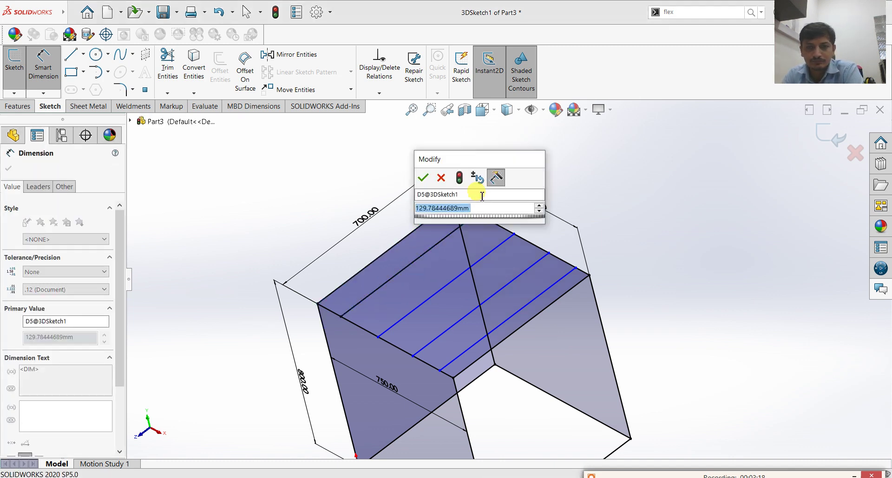
pyautogui.write('130')
pyautogui.press('Return')
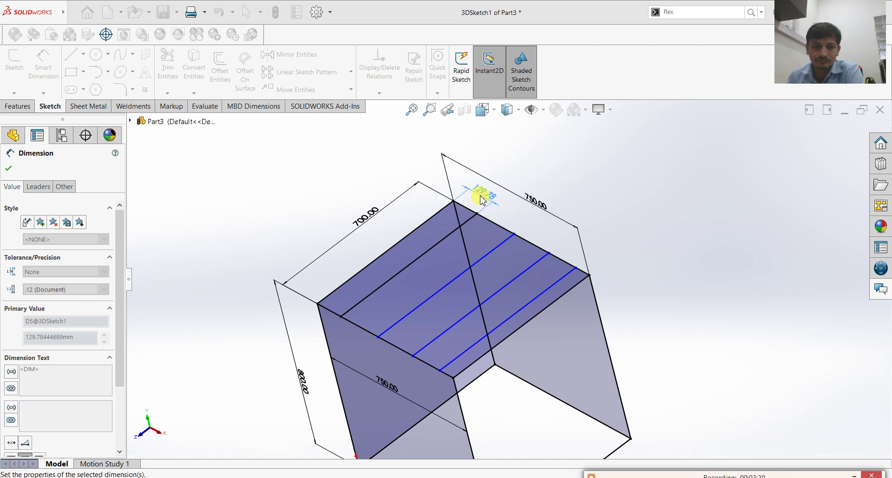
# Step: Try to add a driven dimension between the last cross line and the top face's right depth line, and undo it
pyautogui.click(575, 282)
pyautogui.click(596, 257)
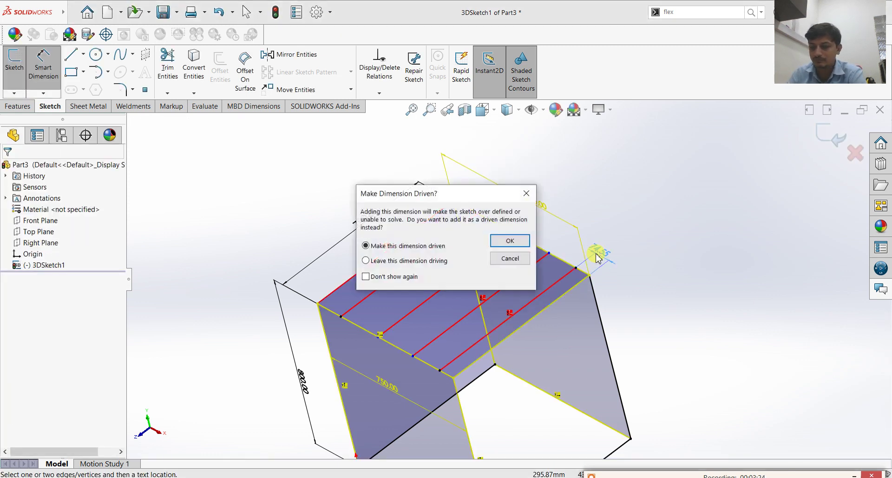
pyautogui.press('Return')
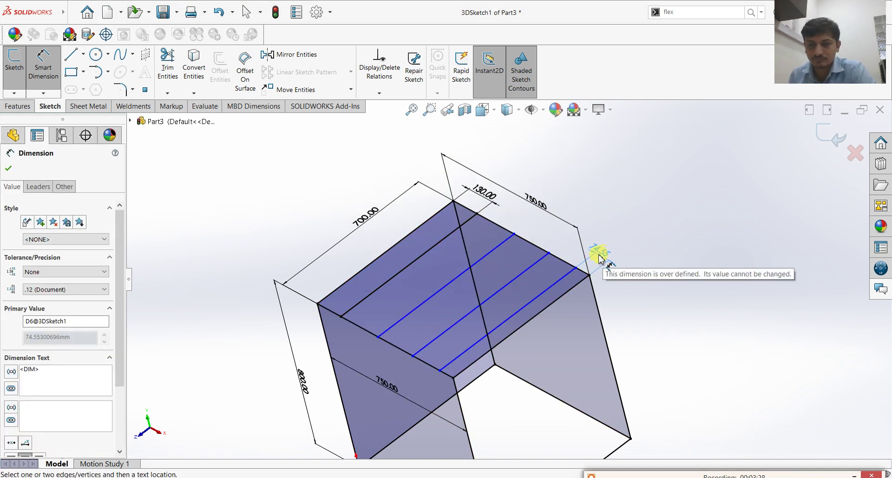
pyautogui.press('Escape')
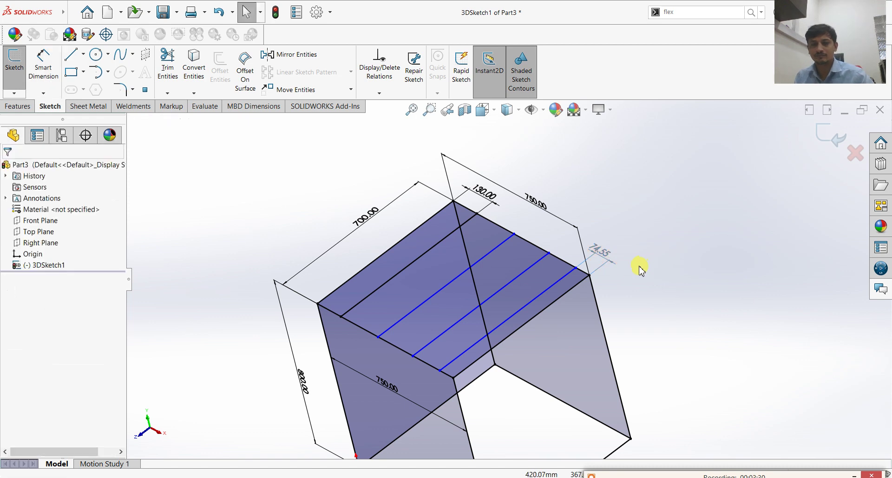
pyautogui.click(599, 251)
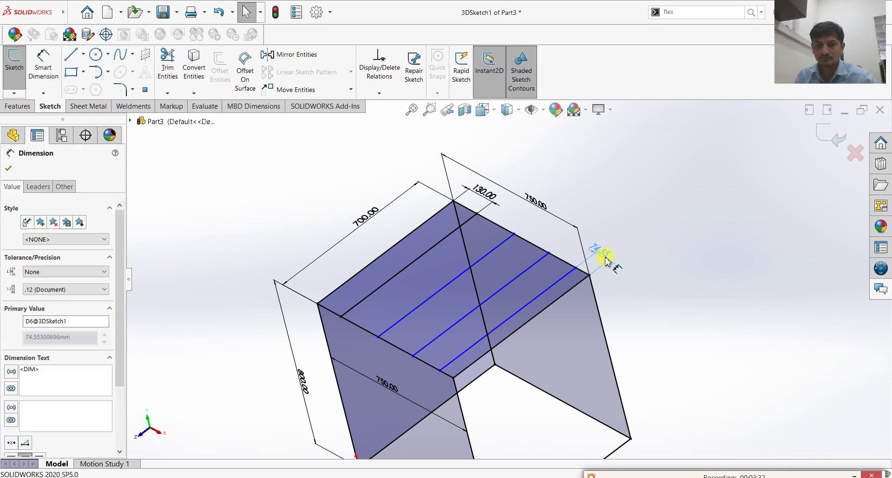
pyautogui.click(606, 259)
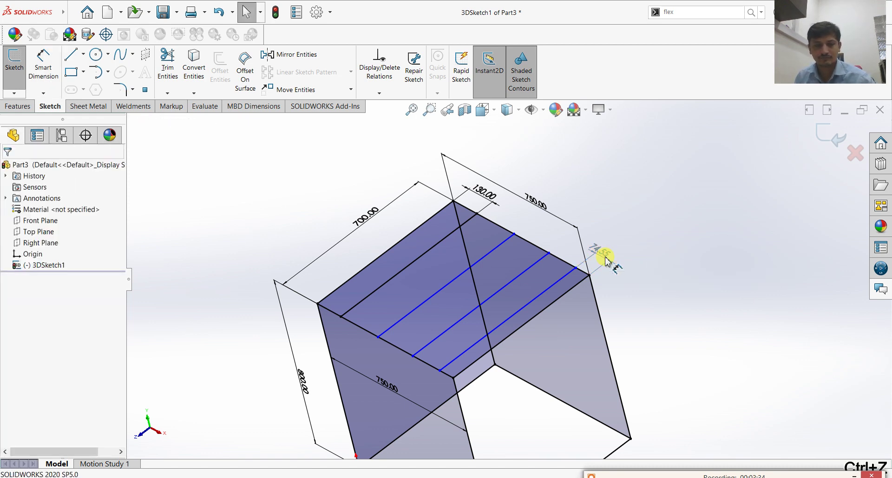
# Step: Set the spacing dimension between the left depth line and the first cross line to 130 mm again
pyautogui.click(43, 59)
pyautogui.moveTo(490, 412)
pyautogui.mouseDown(button='middle')
pyautogui.moveTo(472, 354)
pyautogui.moveTo(516, 317)
pyautogui.moveTo(480, 412)
pyautogui.mouseUp(button='middle')
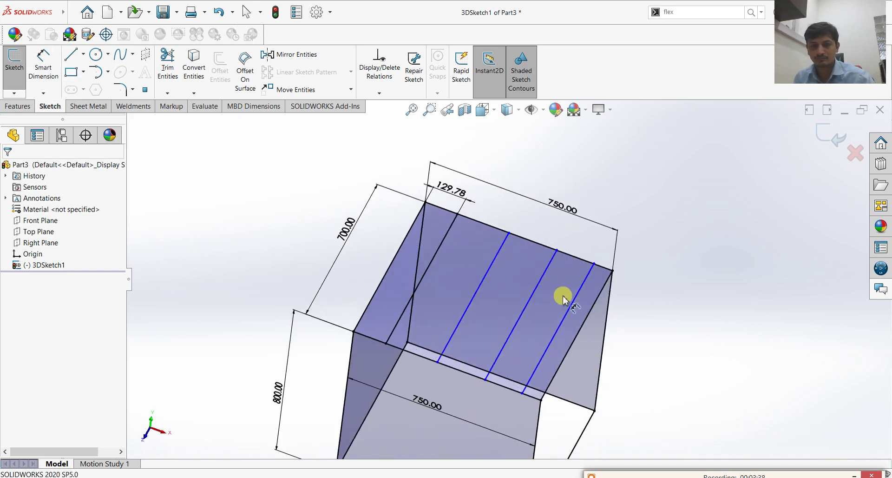
pyautogui.doubleClick(411, 165)
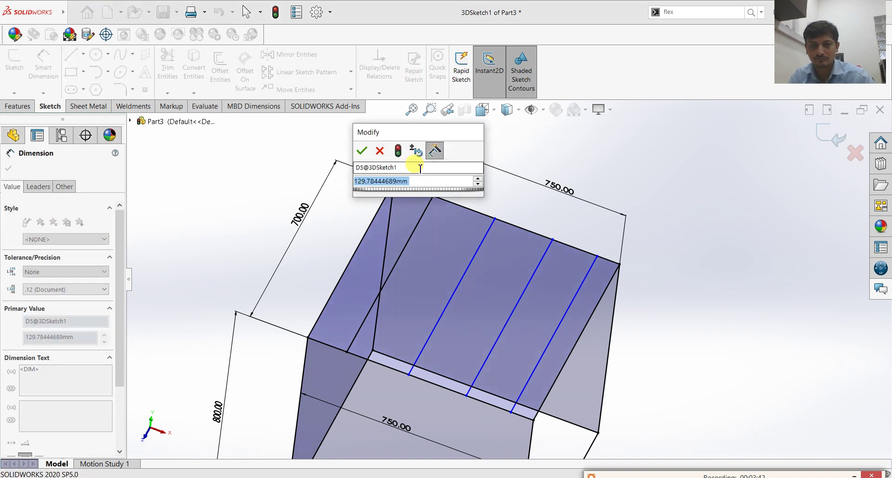
pyautogui.write('130')
pyautogui.press('Return')
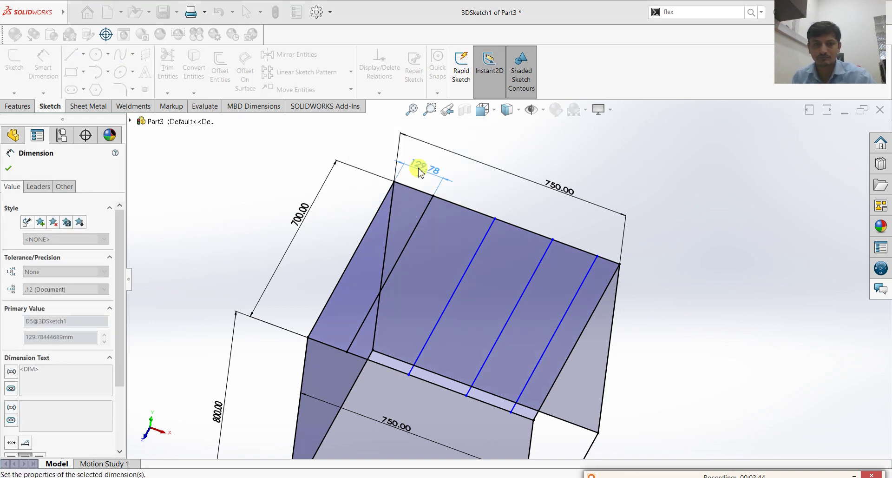
# Step: Try a driven dimension between the last cross line and the right depth line, and undo it along with the first cross line's 130 mm dimension
pyautogui.click(590, 269)
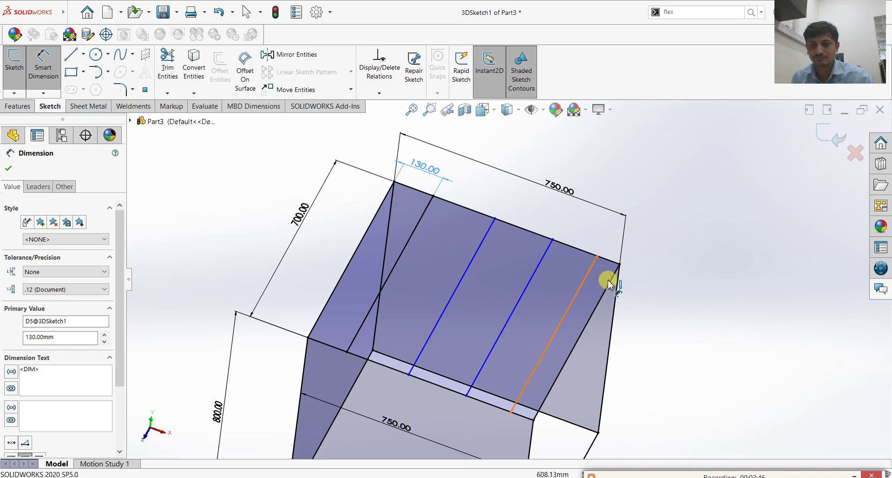
pyautogui.click(610, 281)
pyautogui.click(613, 251)
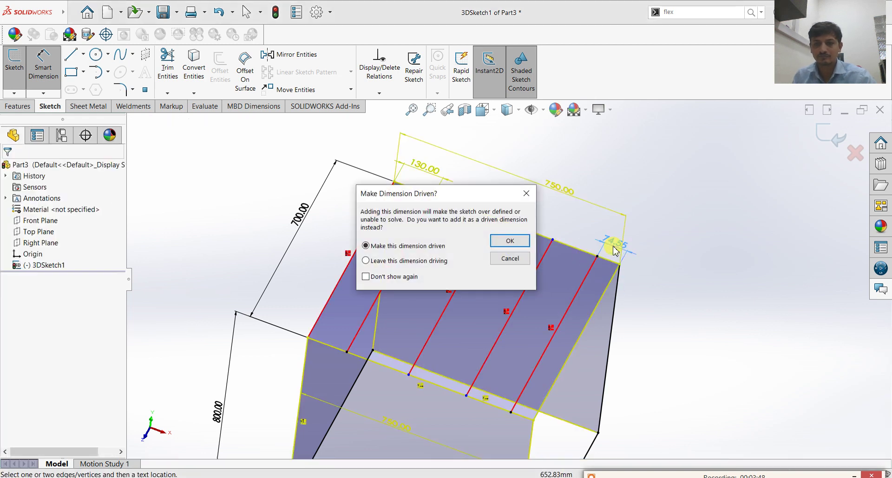
pyautogui.click(511, 241)
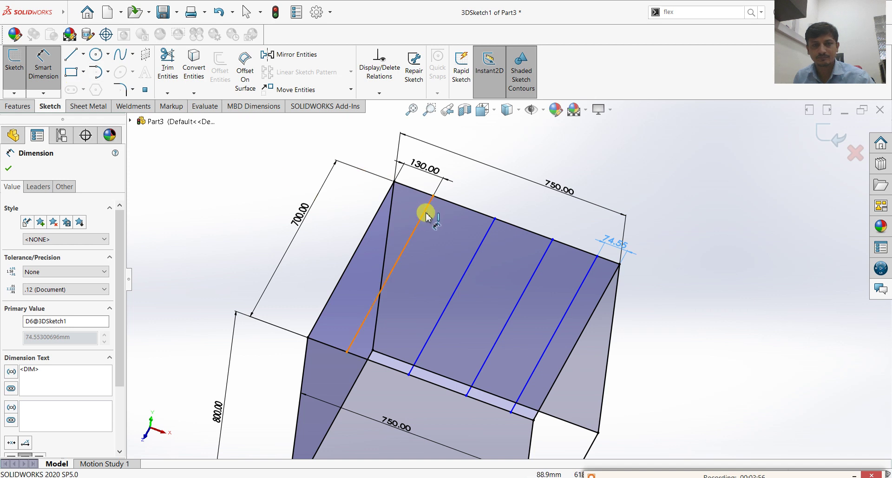
pyautogui.press('Escape')
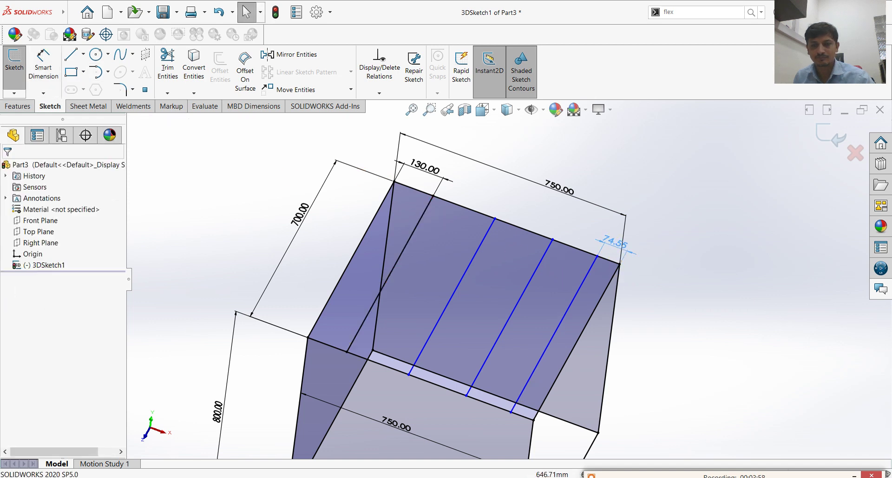
pyautogui.click(613, 242)
pyautogui.click(653, 259)
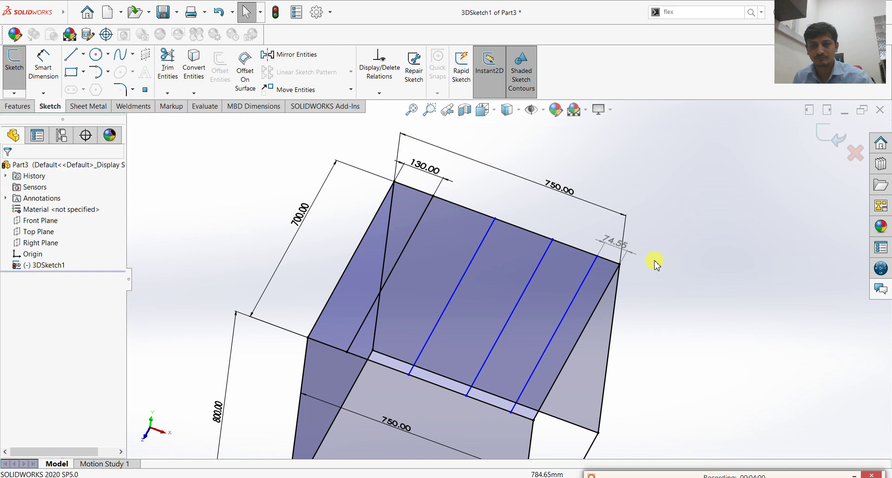
pyautogui.hotkey('ctrl', 'z')
pyautogui.hotkey('ctrl', 'z')
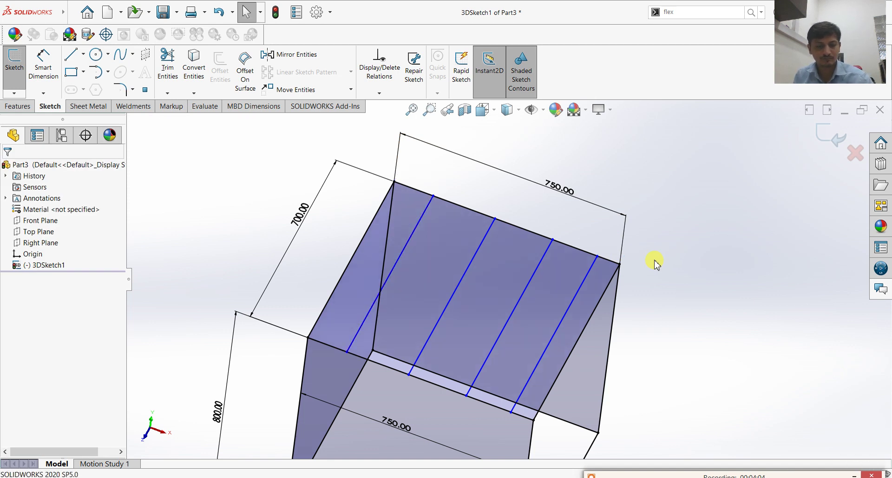
pyautogui.hotkey('ctrl', 'z')
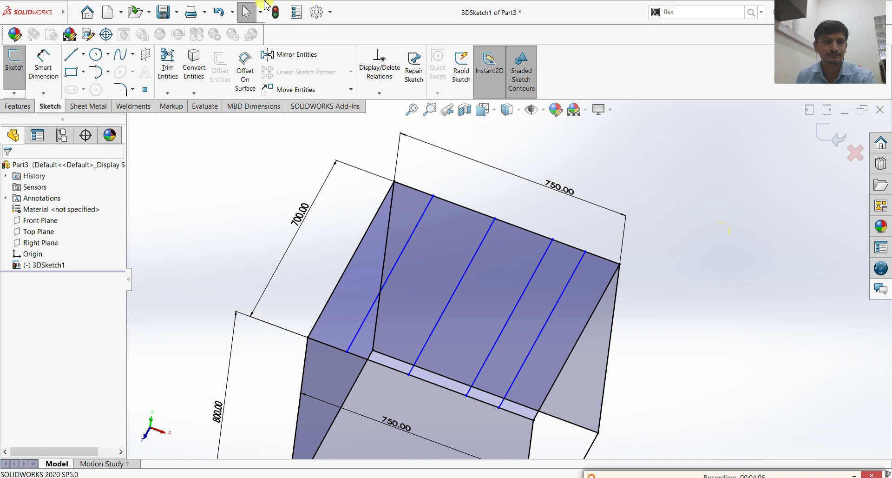
# Step: Dimension the distance from the top face's rear left corner to the first cross line's rear endpoint to 130 mm
pyautogui.click(43, 65)
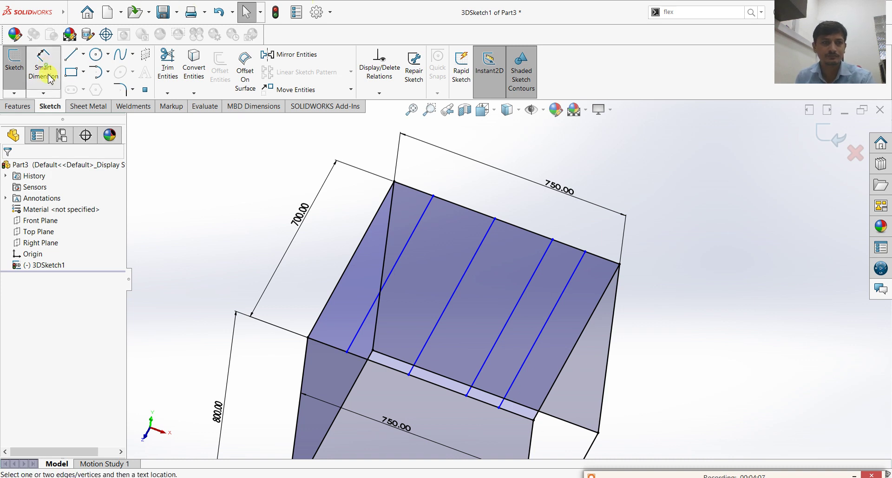
pyautogui.click(393, 182)
pyautogui.click(432, 194)
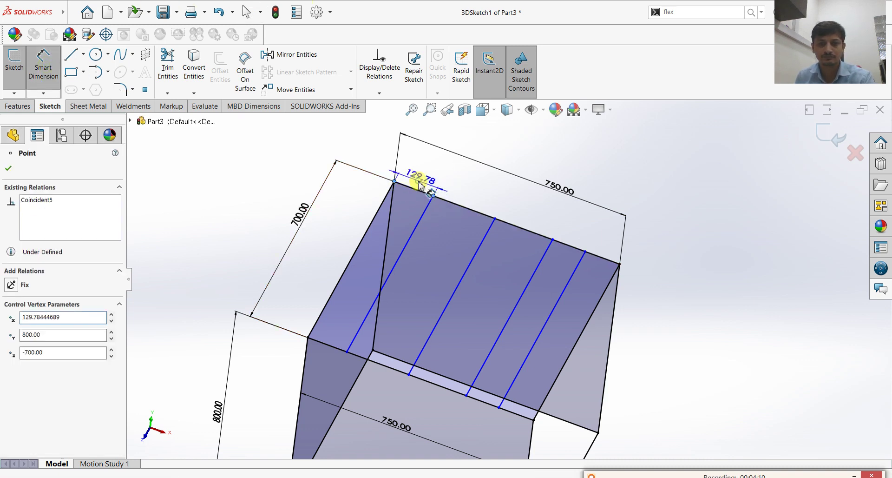
pyautogui.click(420, 184)
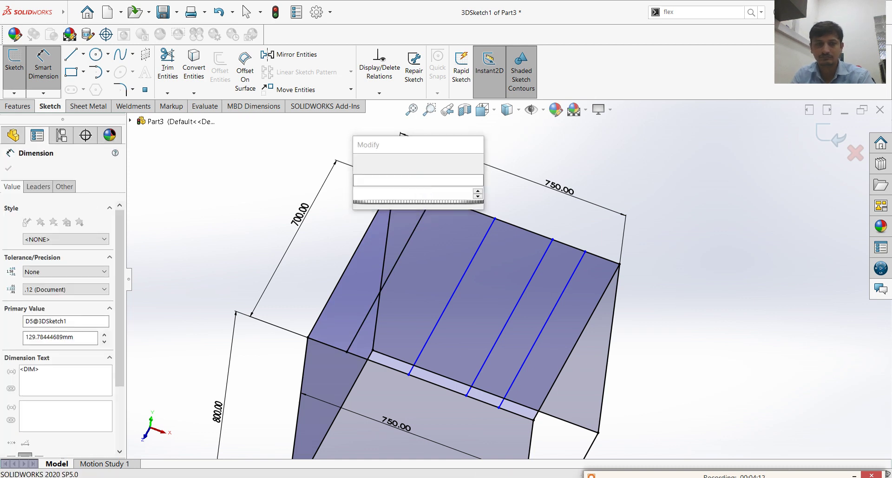
# Step: Dimension the distance from the last cross line's rear endpoint to the top face's rear right corner to 130 mm
pyautogui.click(586, 252)
pyautogui.click(619, 263)
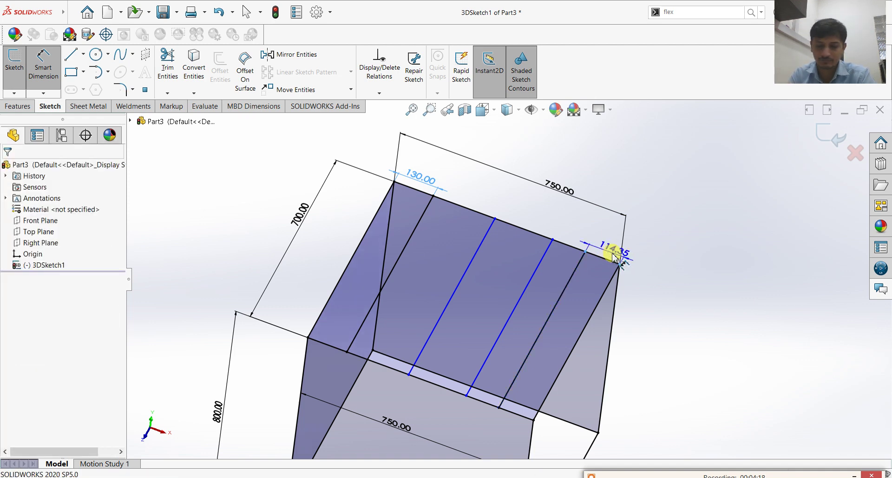
pyautogui.click(613, 257)
pyautogui.press('Return')
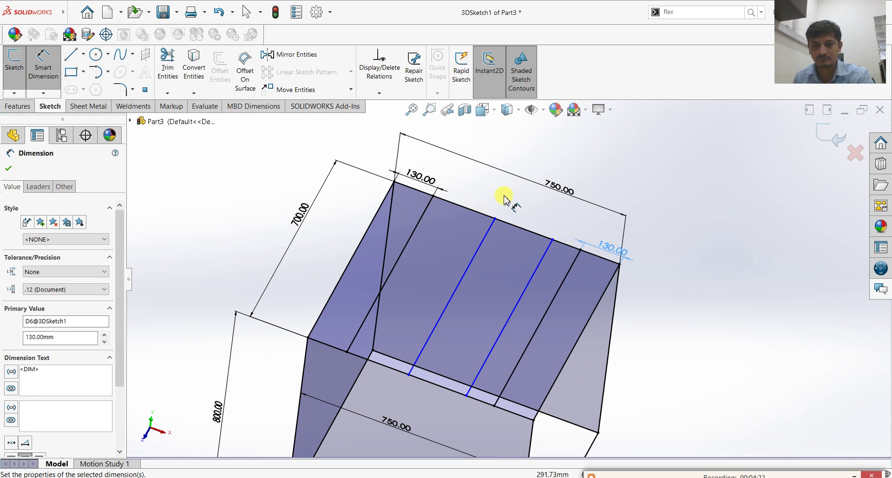
# Step: Add a driven dimension between the first and last cross lines on the top face
pyautogui.click(426, 209)
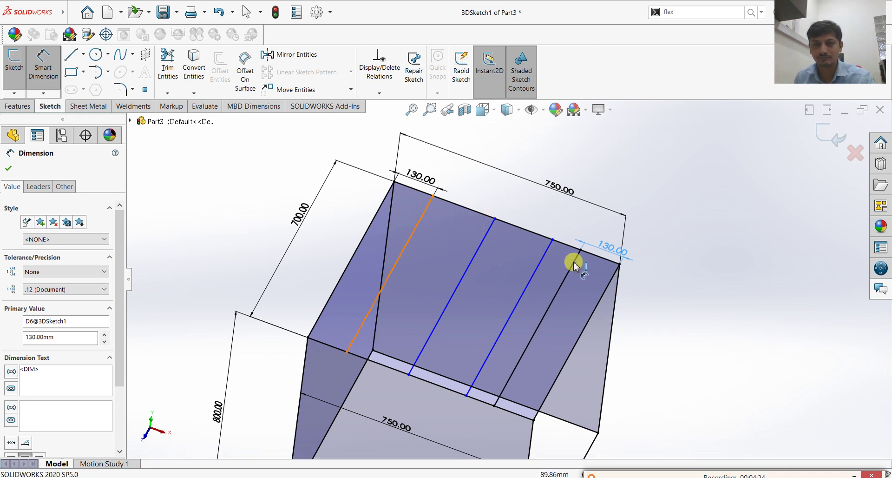
pyautogui.click(576, 266)
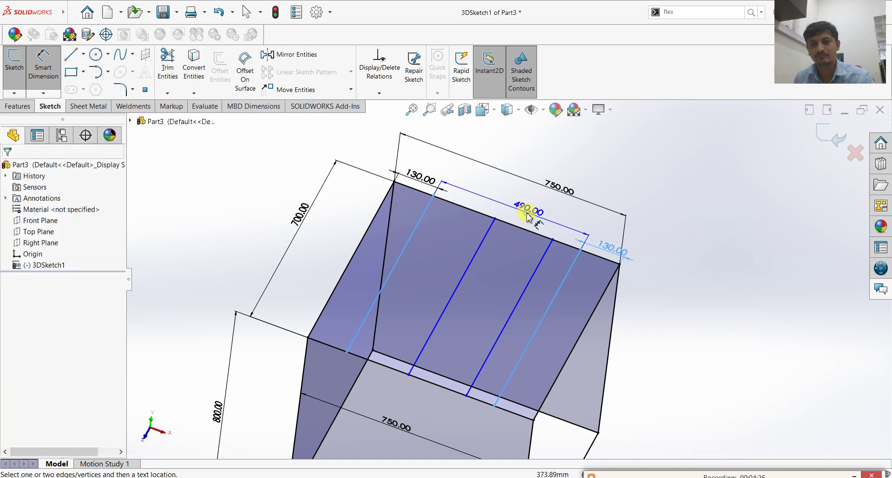
pyautogui.click(528, 216)
pyautogui.click(516, 236)
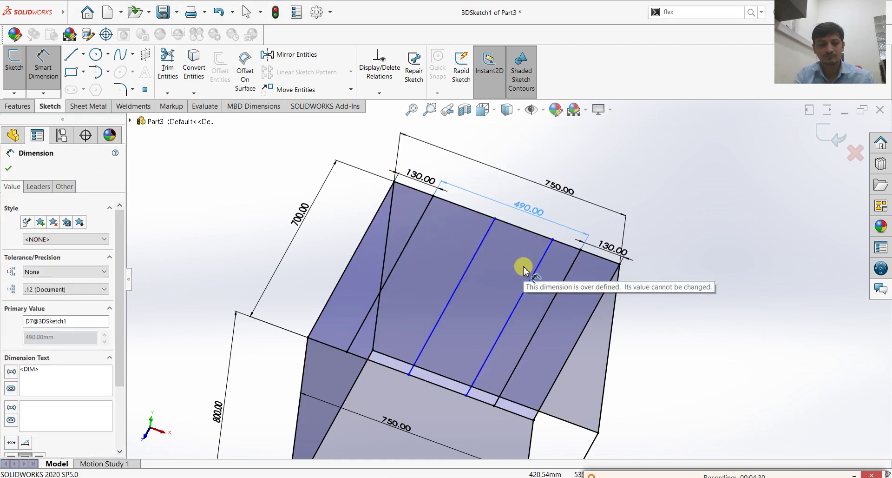
pyautogui.click(668, 319)
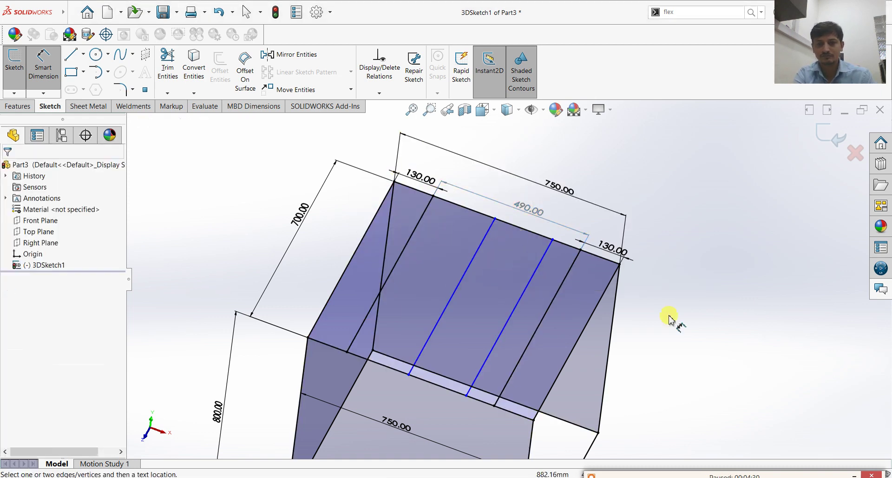
# Step: Dimension the distance between the rear endpoints of the first and second cross lines to 150 mm
pyautogui.click(434, 195)
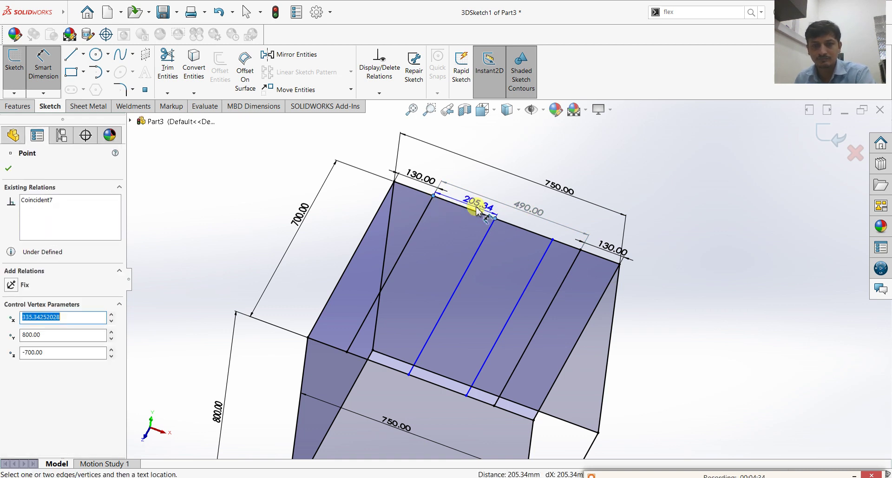
pyautogui.click(479, 210)
pyautogui.doubleClick(478, 210)
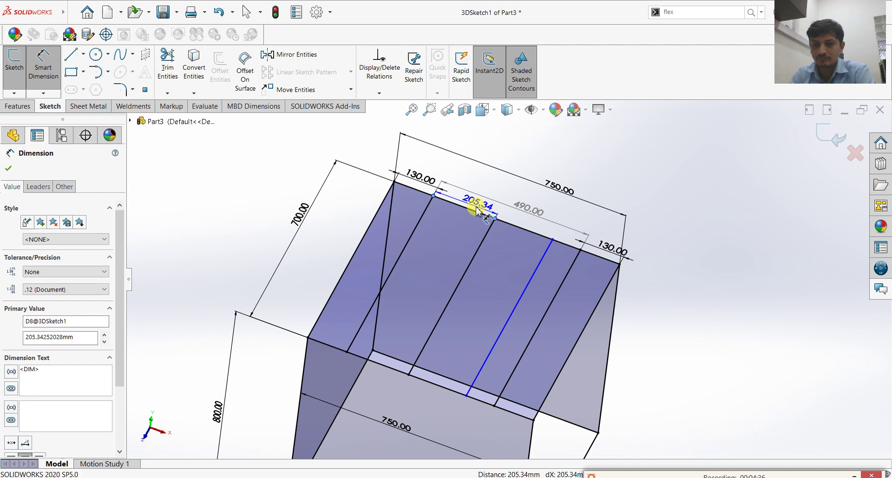
pyautogui.press('Return')
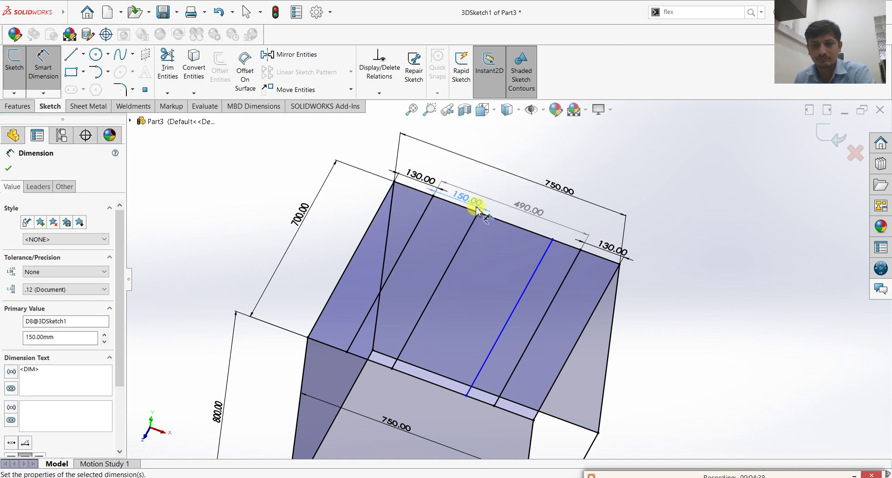
# Step: Dimension the distance between the rear endpoints of the third and last cross lines
pyautogui.click(580, 249)
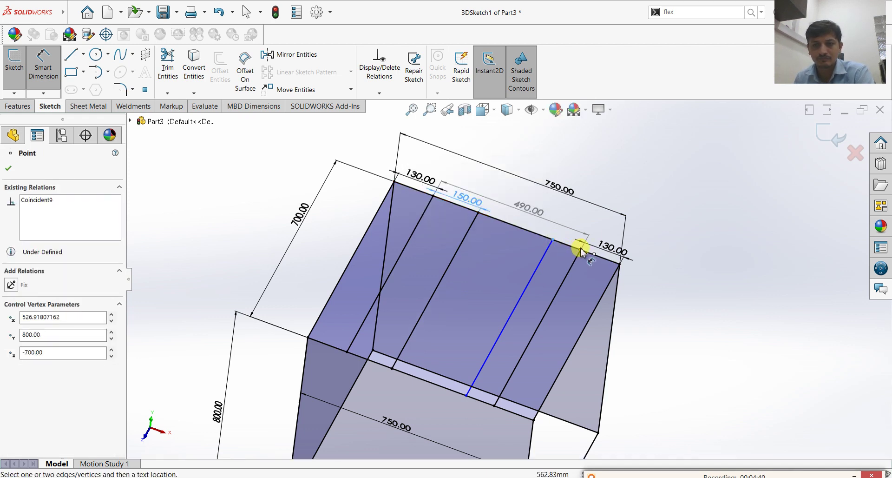
pyautogui.press('Escape')
pyautogui.click(571, 240)
pyautogui.press('Return')
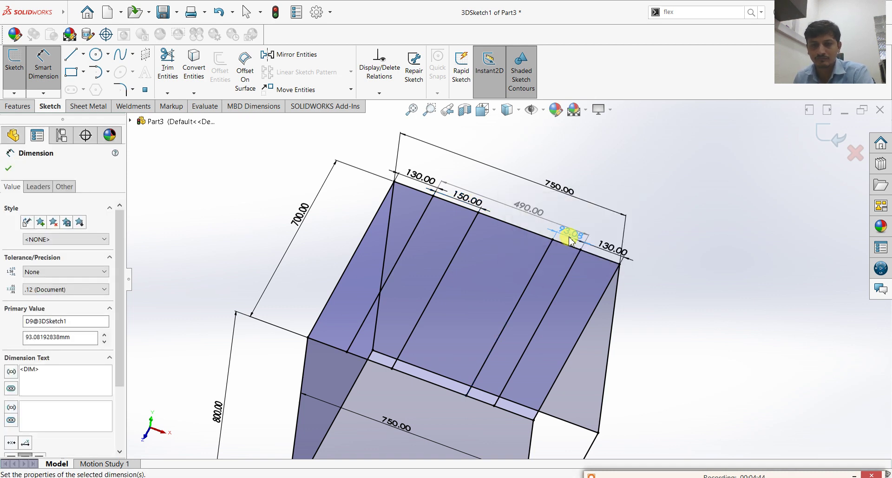
pyautogui.click(12, 169)
# Step: Finish the 3D sketch of the box frame and its cross lines
pyautogui.scroll(2, 655, 255)
pyautogui.moveTo(653, 256)
pyautogui.mouseDown(button='middle')
pyautogui.moveTo(613, 234)
pyautogui.moveTo(641, 199)
pyautogui.moveTo(623, 261)
pyautogui.moveTo(472, 388)
pyautogui.moveTo(523, 386)
pyautogui.moveTo(472, 403)
pyautogui.moveTo(516, 395)
pyautogui.mouseUp(button='middle')
pyautogui.click(822, 137)
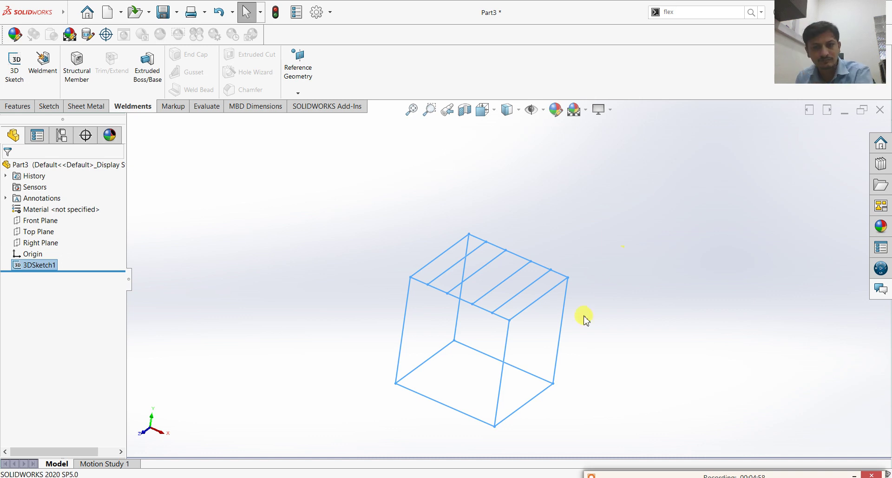
# Step: Start a Structural Member with the iso standard, Circular Tube type and size 60.3 x 5.0
pyautogui.scroll(-2, 583, 375)
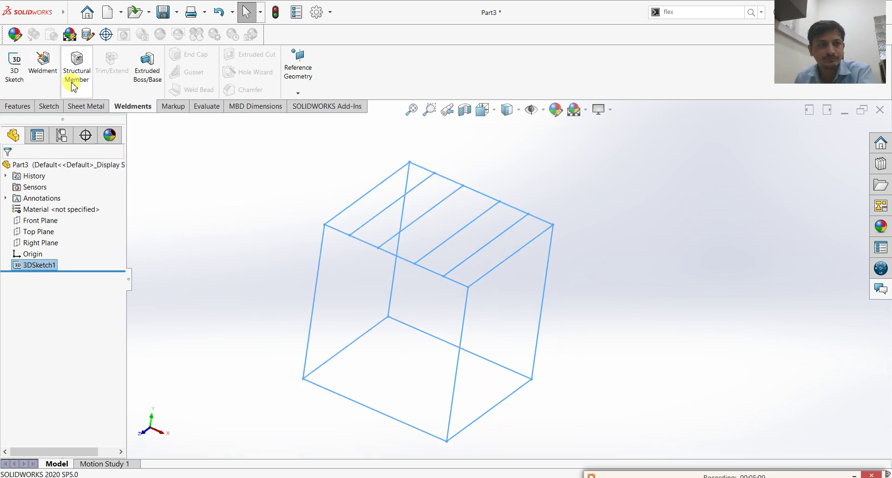
pyautogui.click(77, 67)
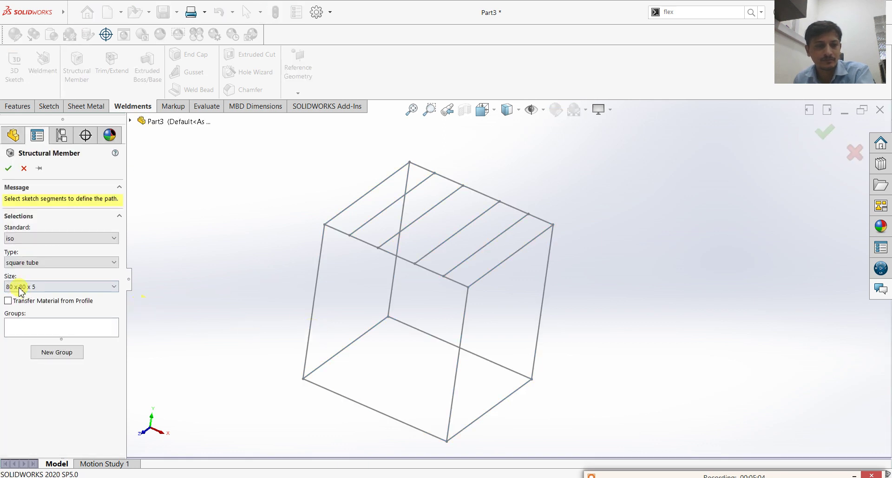
pyautogui.click(20, 263)
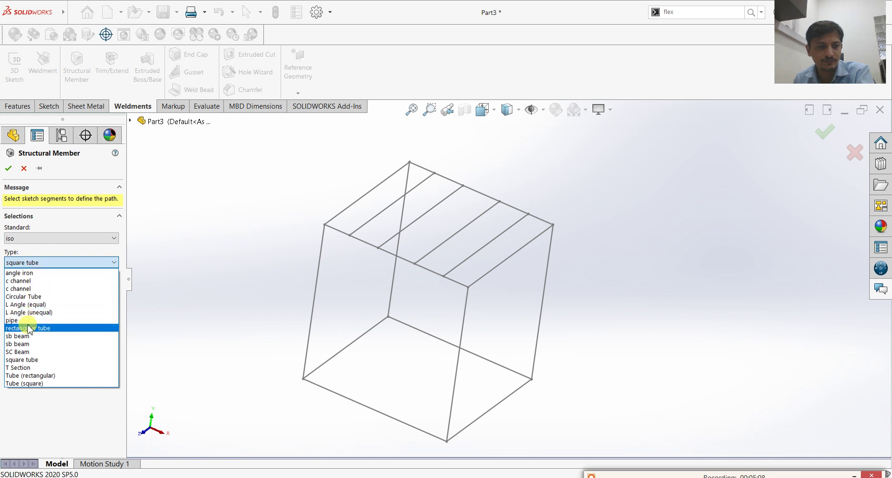
pyautogui.click(37, 297)
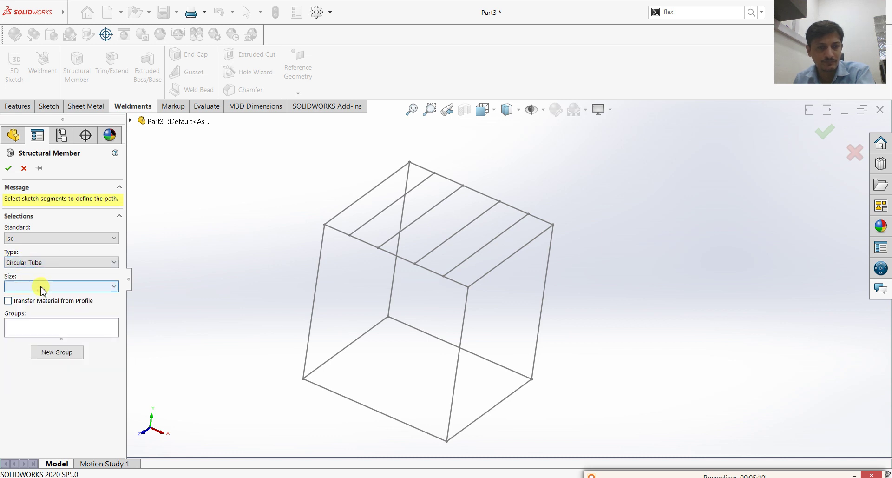
pyautogui.click(41, 286)
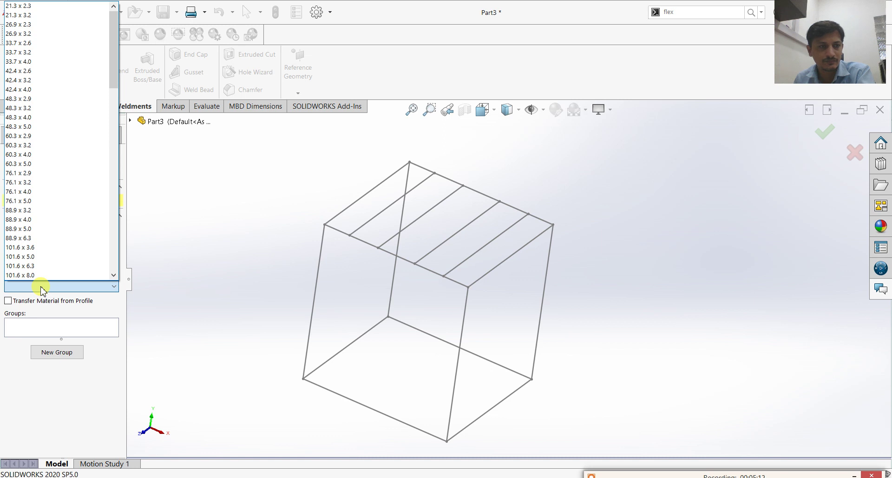
pyautogui.click(20, 164)
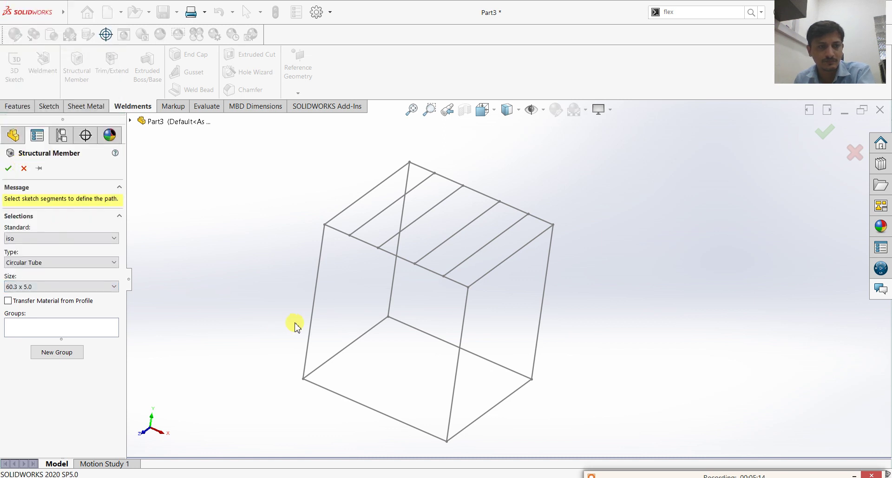
# Step: Create the first member group and assign the four edges of the frame's bottom face to it
pyautogui.click(54, 332)
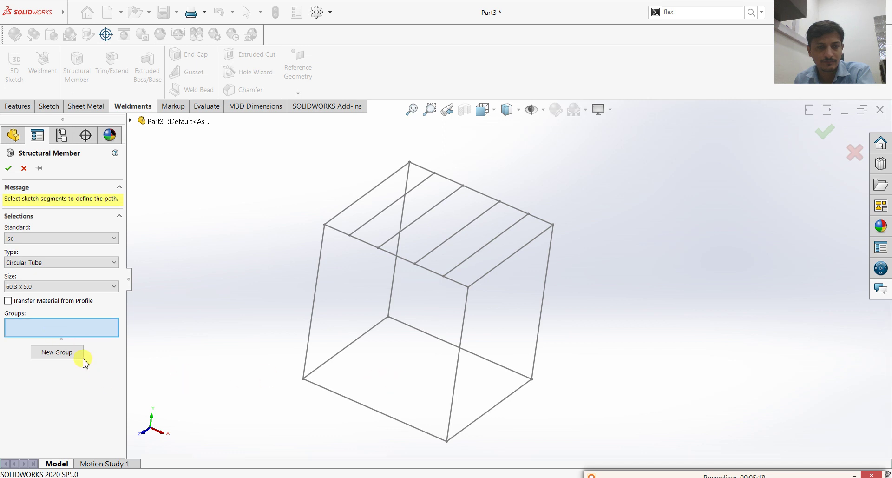
pyautogui.click(57, 352)
pyautogui.scroll(-3, 411, 340)
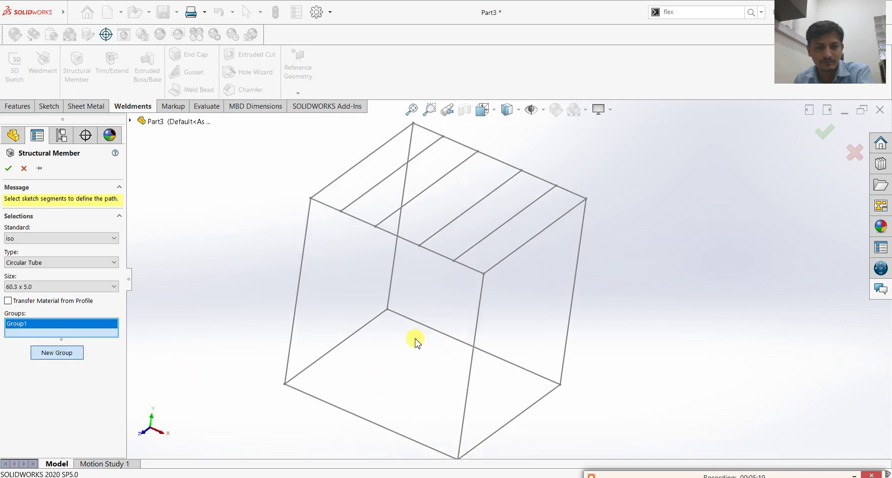
pyautogui.click(335, 342)
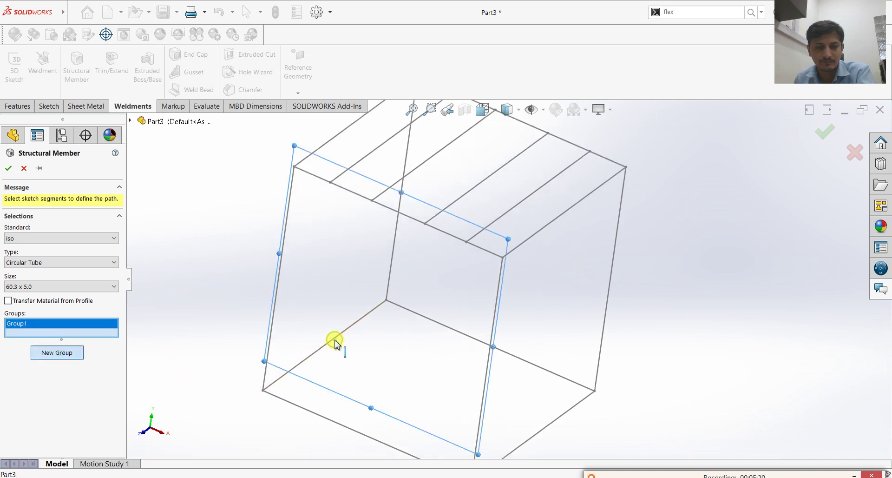
pyautogui.click(418, 315)
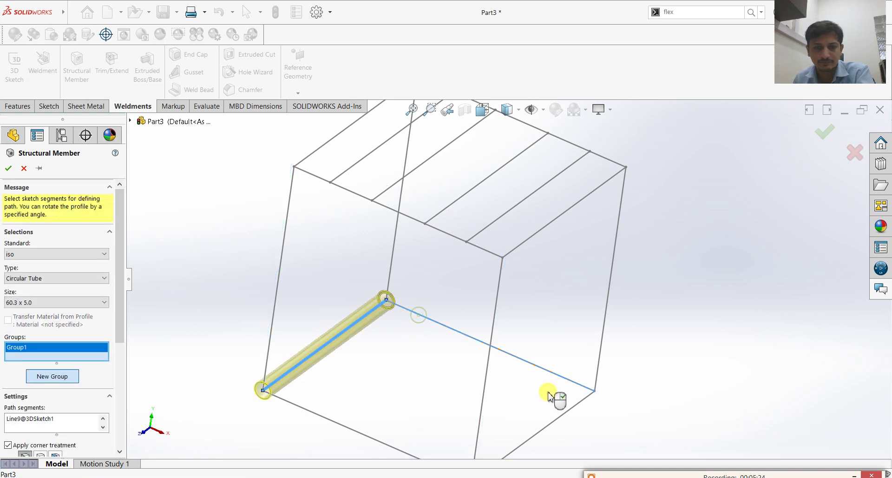
pyautogui.click(573, 410)
pyautogui.moveTo(456, 410); pyautogui.dragTo(417, 399, button='middle')
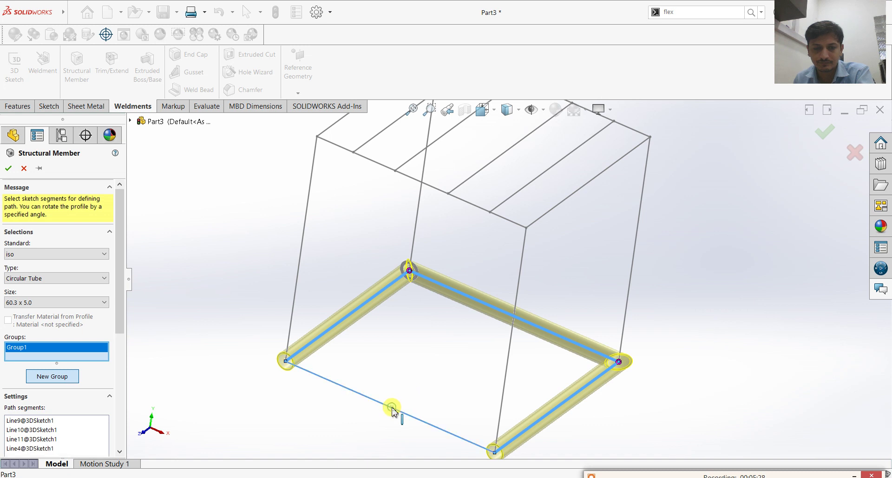
pyautogui.moveTo(399, 372); pyautogui.dragTo(427, 319, button='middle')
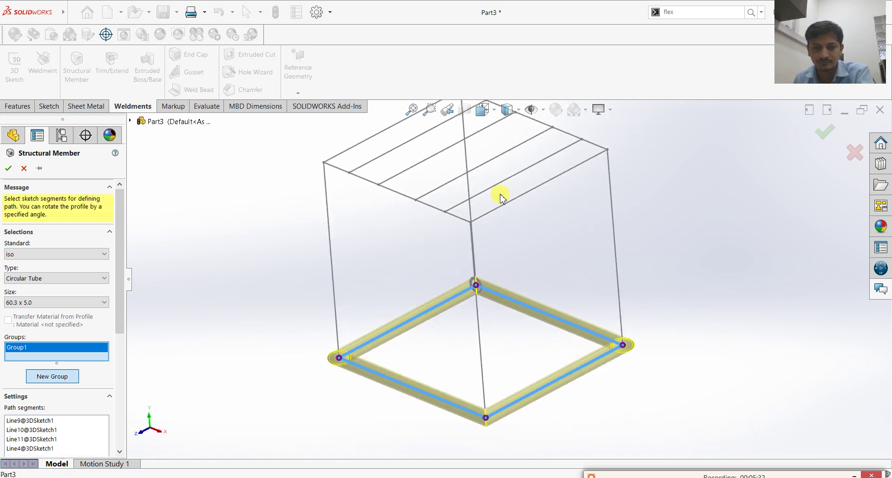
# Step: Create a second member group and assign the four edges of the frame's top face to it
pyautogui.scroll(-2, 502, 197)
pyautogui.click(52, 375)
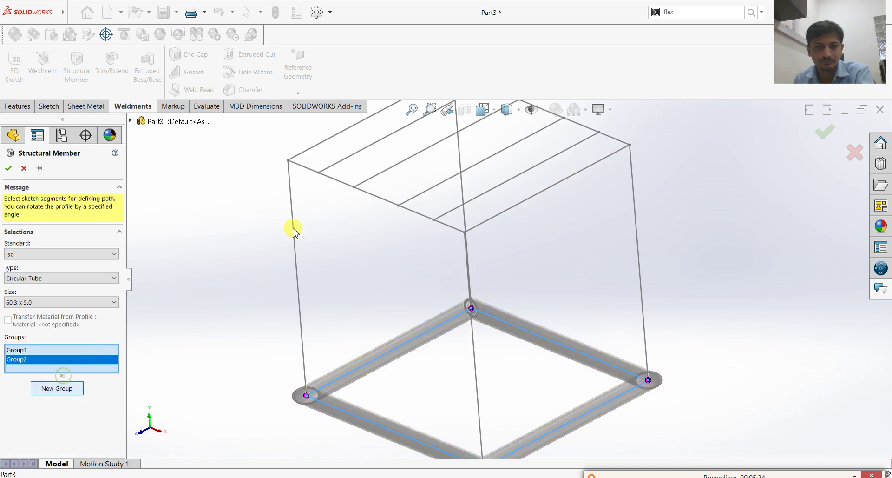
pyautogui.click(329, 181)
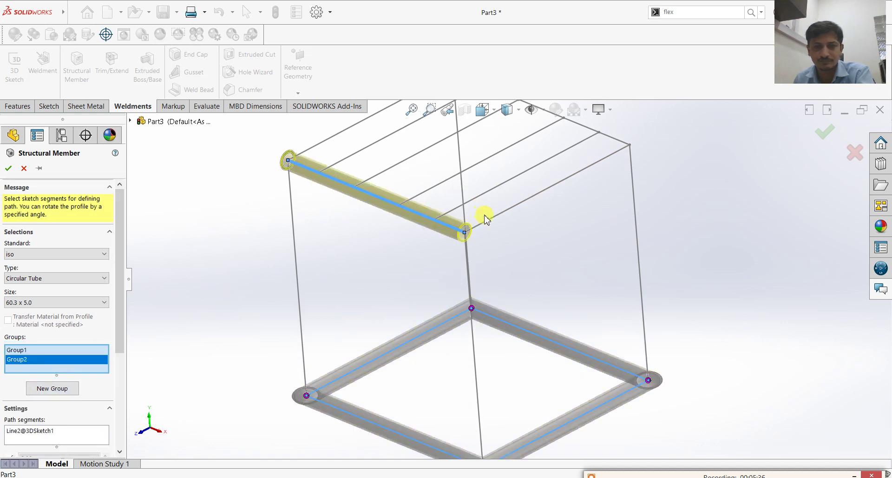
pyautogui.click(551, 186)
pyautogui.moveTo(552, 186); pyautogui.dragTo(497, 187, button='middle')
pyautogui.click(501, 205)
pyautogui.click(398, 197)
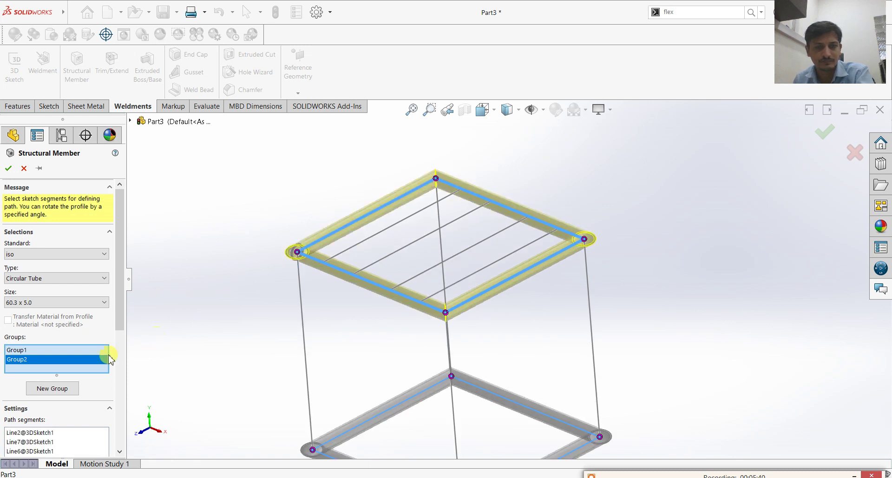
# Step: Create a third member group and assign the frame's four vertical edges to it
pyautogui.click(74, 388)
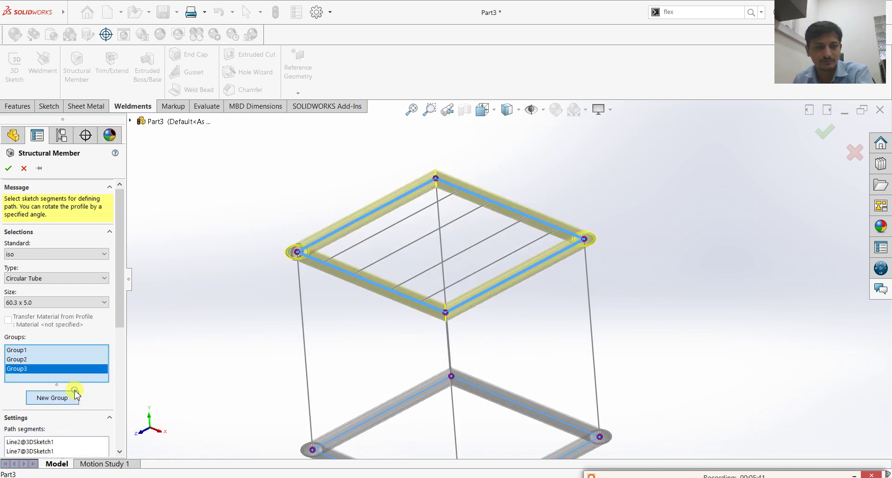
pyautogui.click(309, 389)
pyautogui.press('f')
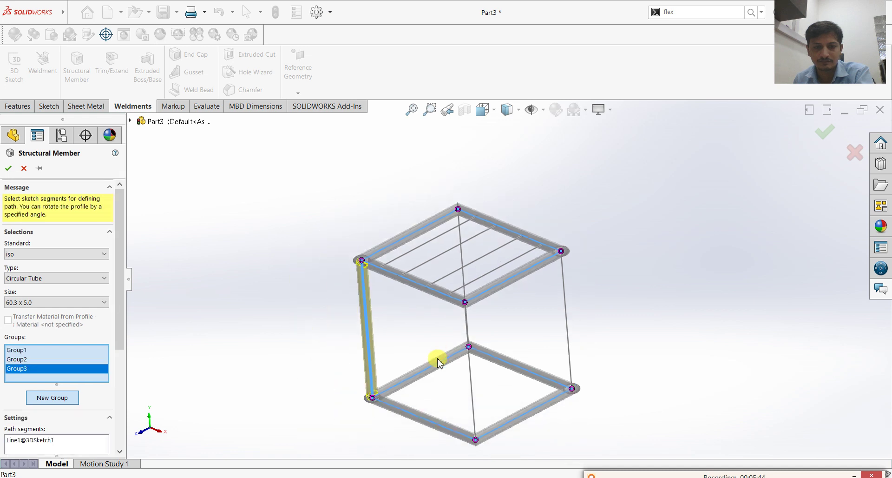
pyautogui.moveTo(439, 362); pyautogui.dragTo(453, 342, button='middle')
pyautogui.click(437, 330)
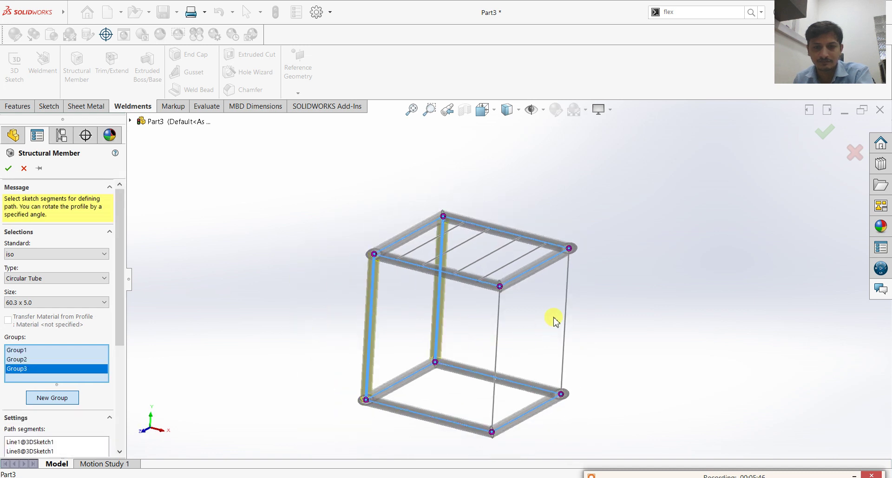
pyautogui.click(568, 317)
pyautogui.click(496, 341)
# Step: Examine how the vertical tubes meet the top frame tubes at the corner joints
pyautogui.moveTo(526, 326); pyautogui.dragTo(422, 306, button='middle')
pyautogui.scroll(-4, 452, 310)
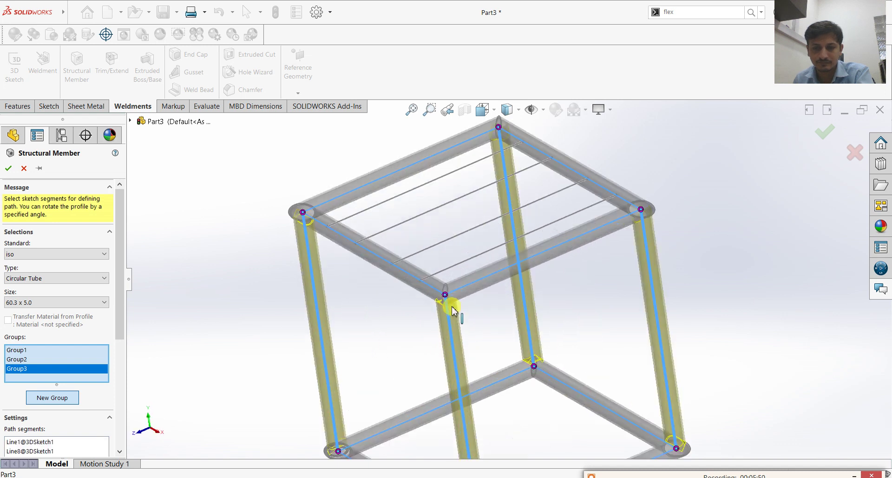
pyautogui.scroll(-5, 450, 305)
pyautogui.moveTo(482, 334); pyautogui.dragTo(557, 281, button='middle')
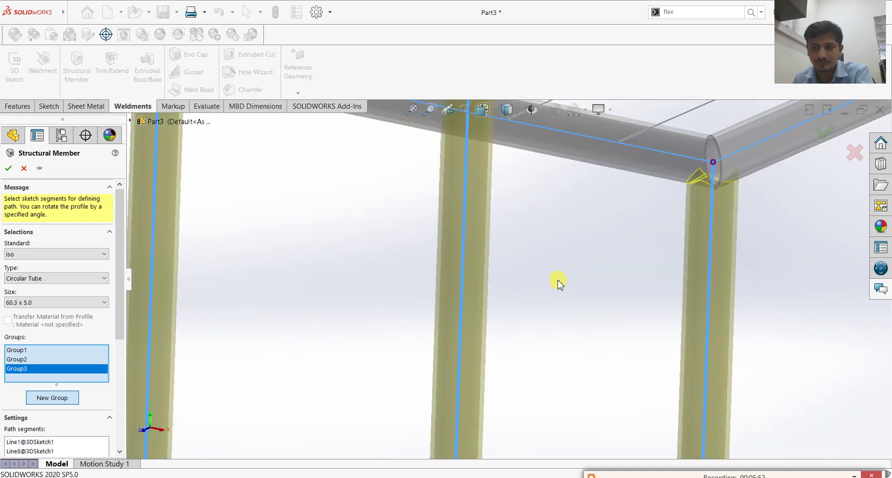
pyautogui.scroll(-3, 732, 180)
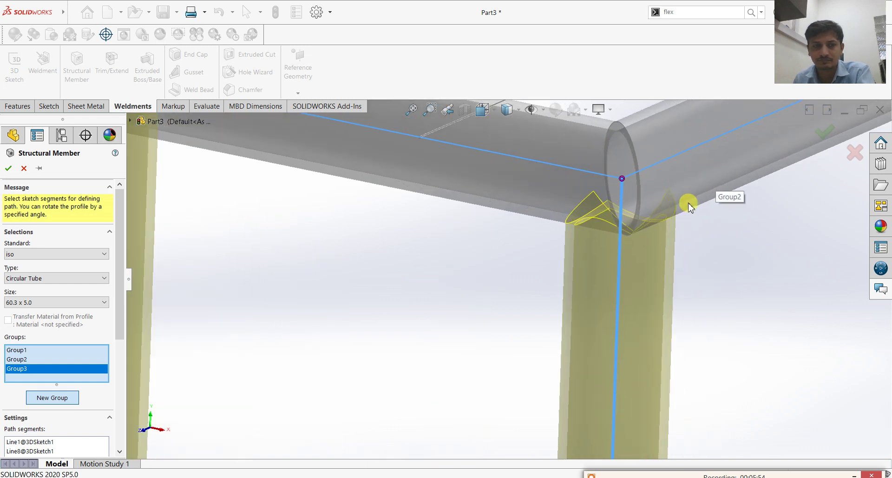
pyautogui.scroll(8, 674, 237)
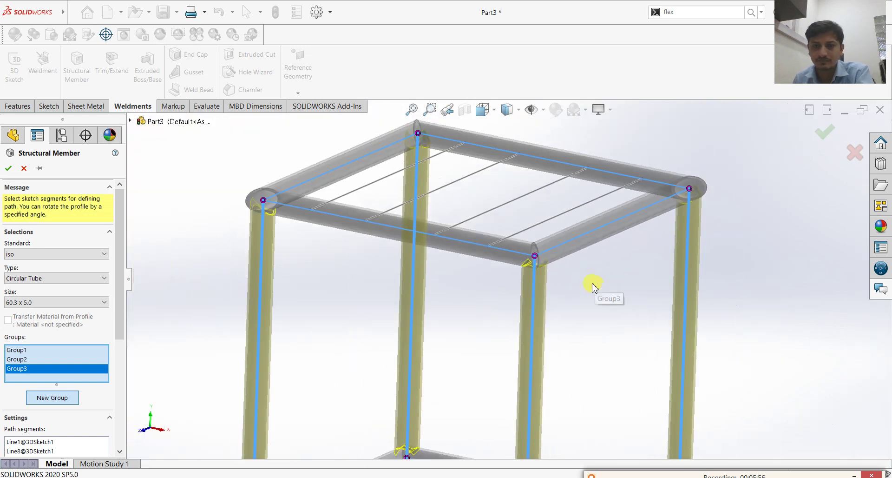
pyautogui.moveTo(563, 307); pyautogui.dragTo(542, 345, button='middle')
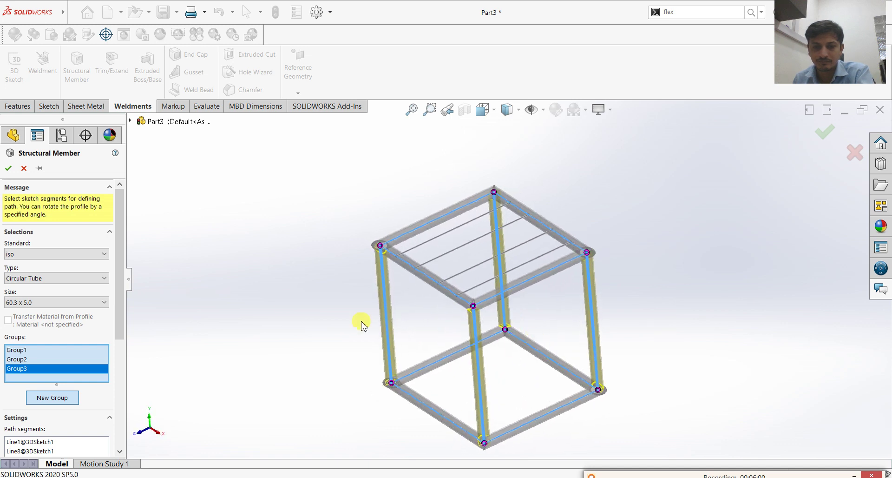
# Step: Add a fourth member group and set the circular tube size to 48.3 x 5.0
pyautogui.click(56, 397)
pyautogui.click(39, 279)
pyautogui.click(38, 279)
pyautogui.click(29, 302)
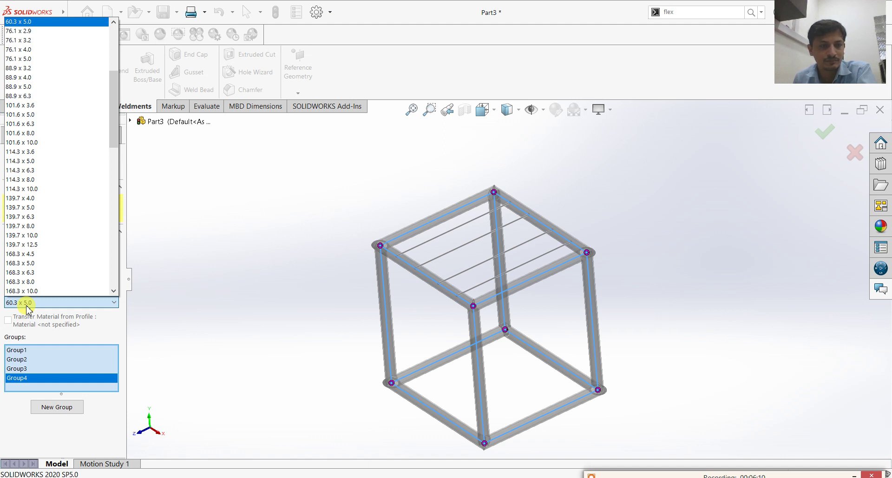
pyautogui.scroll(2, 31, 155)
pyautogui.scroll(4, 30, 88)
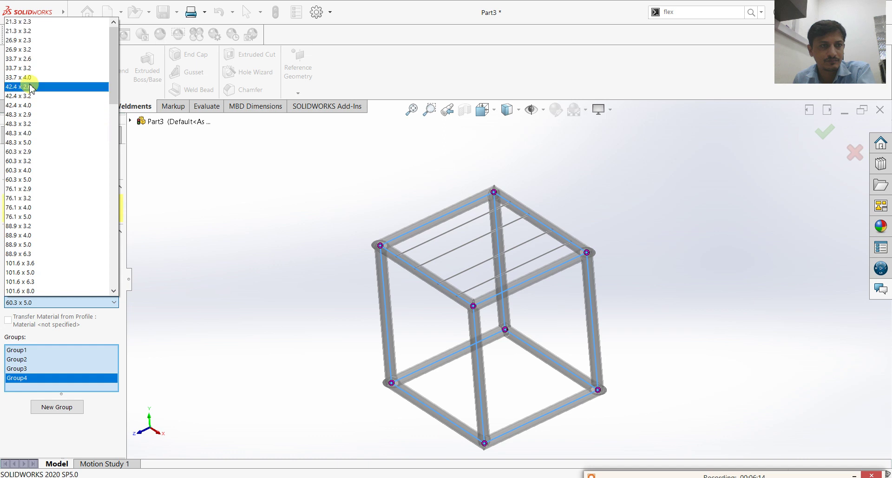
pyautogui.click(18, 142)
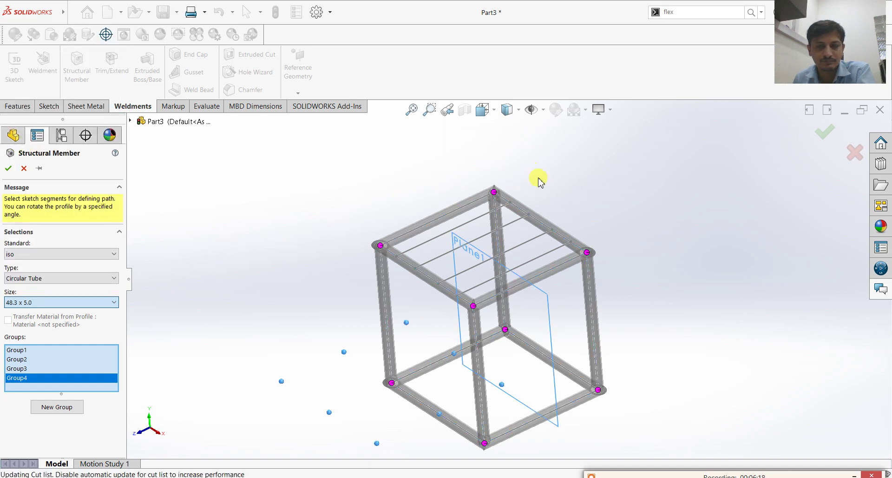
# Step: Assign each of the four top cross lines to its own group, four through seven, and finish the Structural Member
pyautogui.scroll(-1, 452, 240)
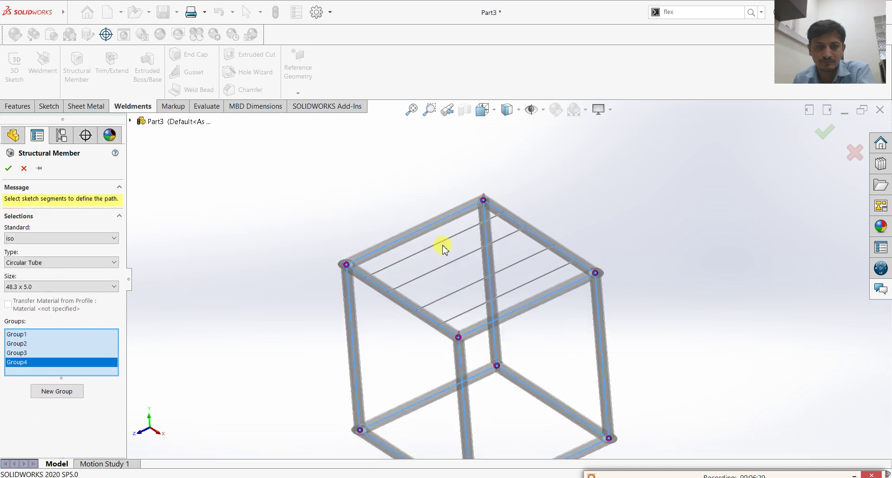
pyautogui.click(442, 246)
pyautogui.scroll(-2, 442, 246)
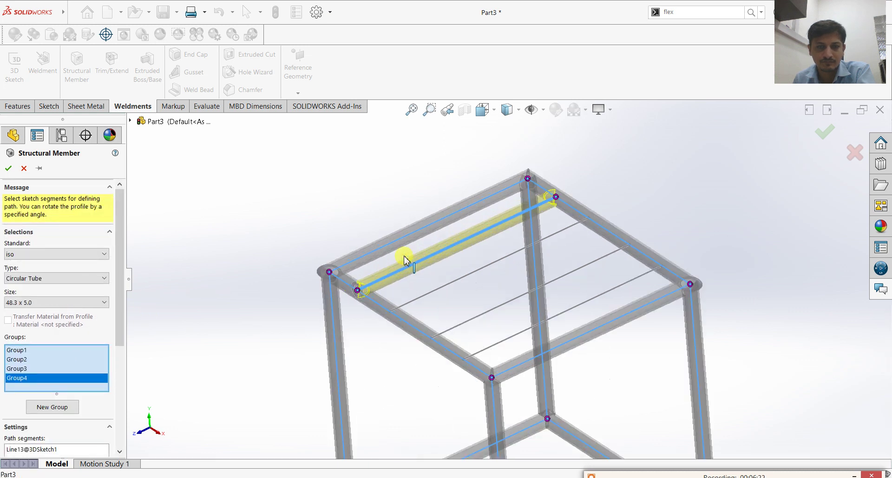
pyautogui.click(59, 408)
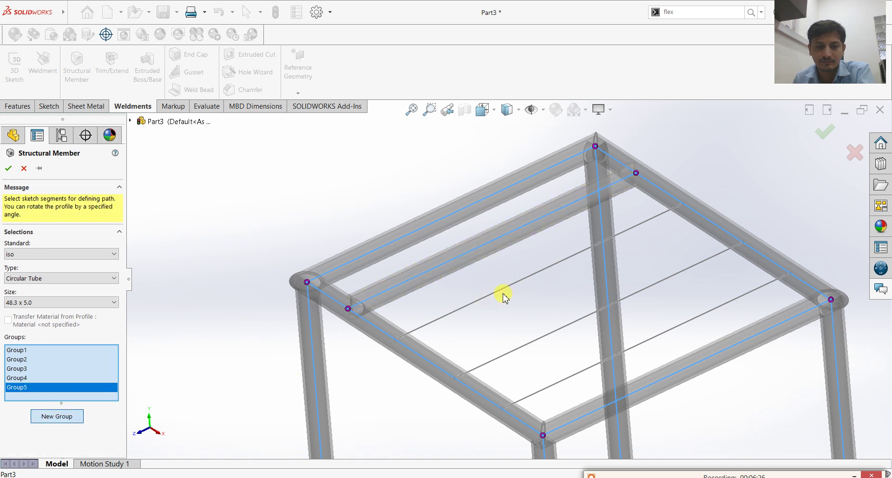
pyautogui.click(465, 308)
pyautogui.click(58, 416)
pyautogui.click(501, 356)
pyautogui.click(70, 427)
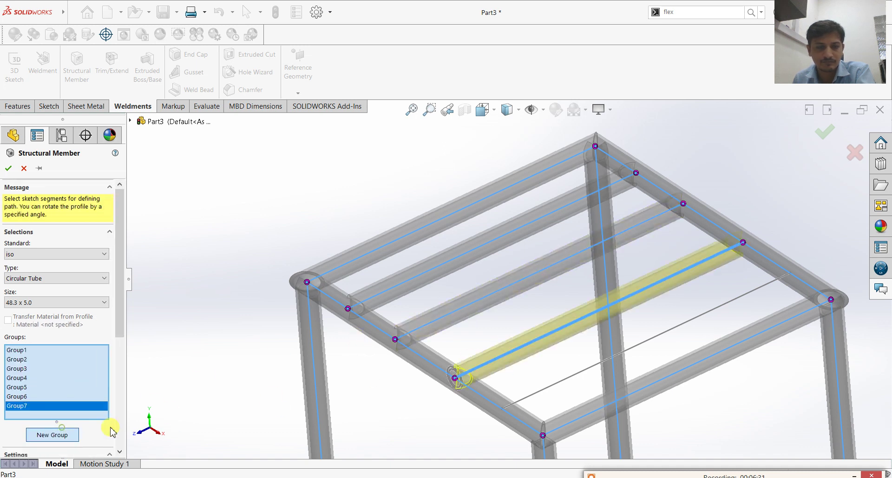
pyautogui.click(563, 378)
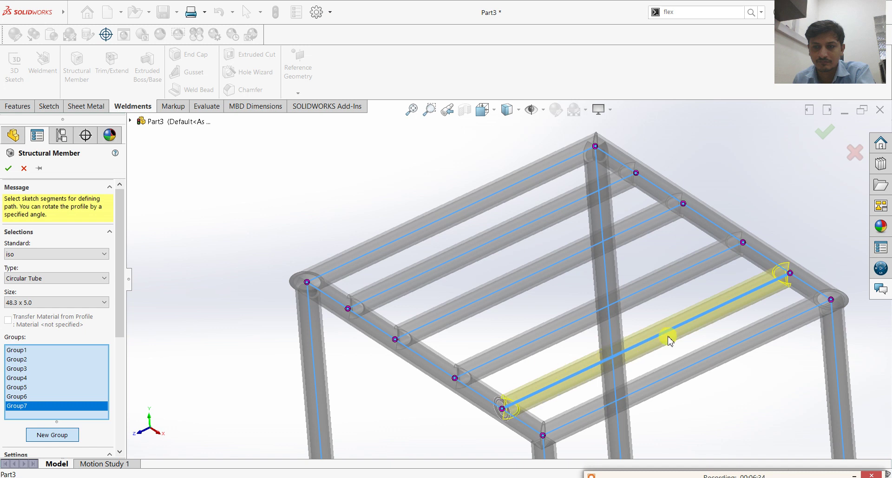
pyautogui.scroll(3, 604, 297)
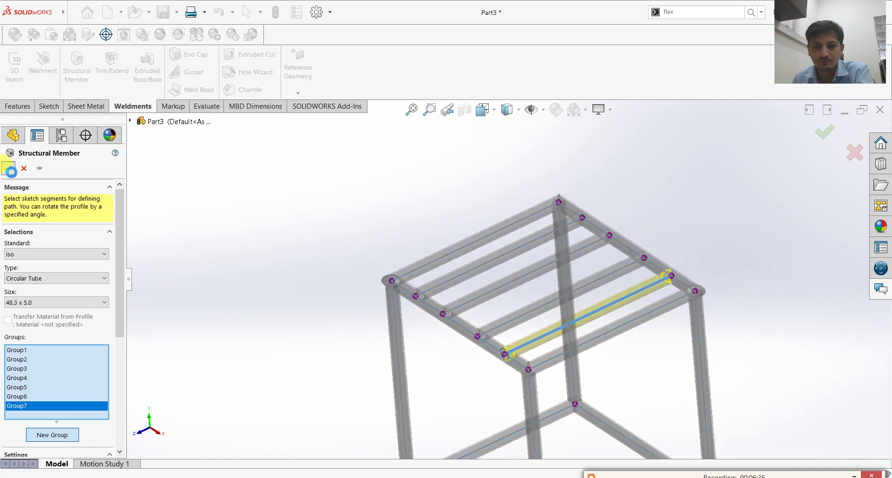
pyautogui.scroll(5, 524, 328)
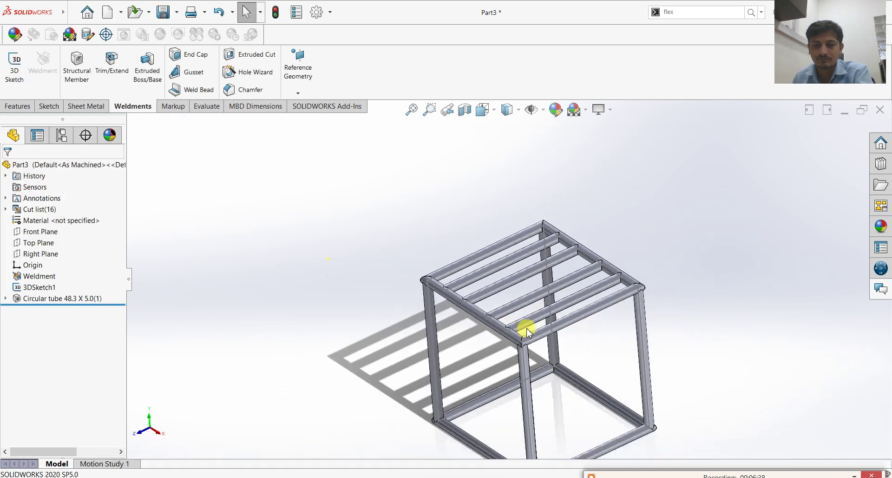
# Step: Show the frame in isometric view and set the scene to Plain White
pyautogui.press('space')
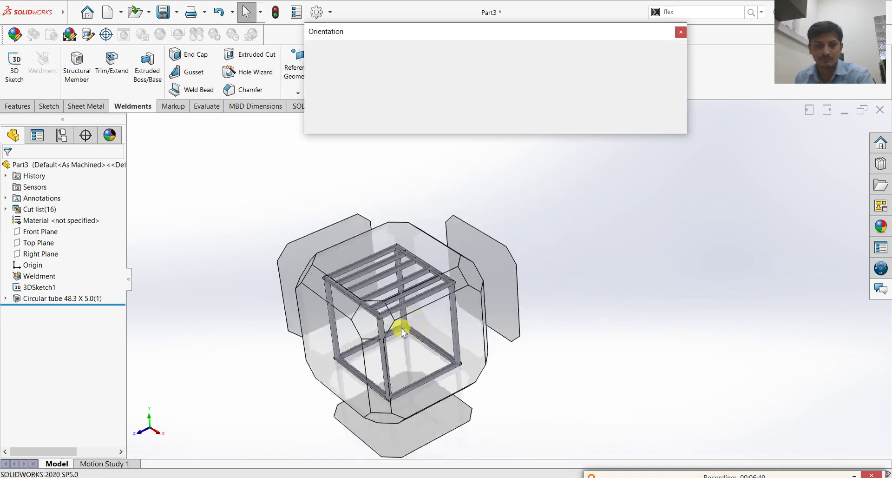
pyautogui.click(390, 320)
pyautogui.scroll(-3, 684, 242)
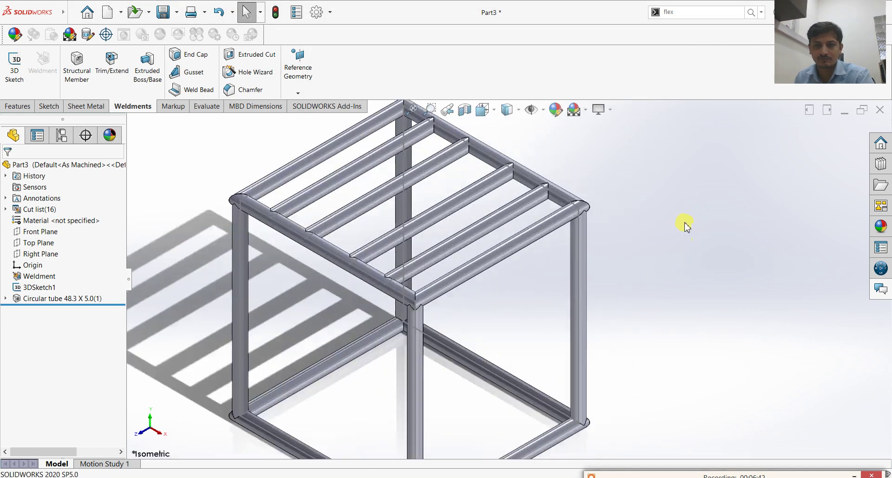
pyautogui.click(578, 108)
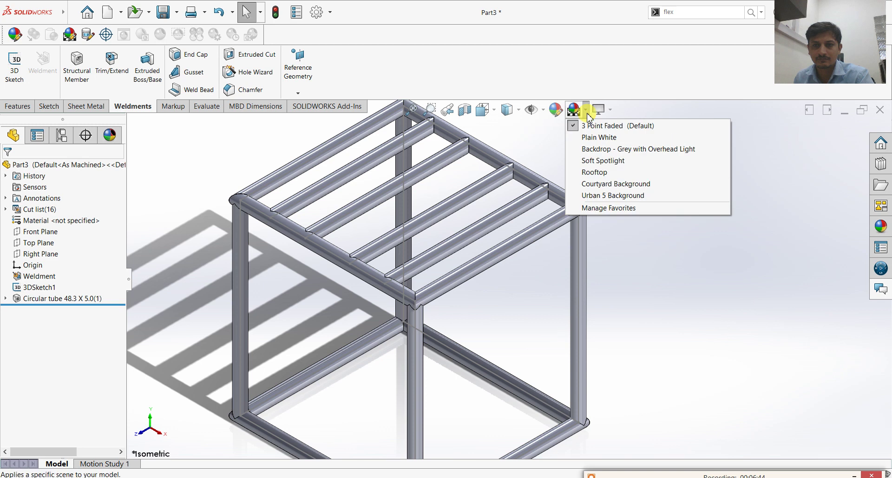
pyautogui.click(589, 137)
# Step: Hide the 3D sketch used as the path of the frame's tubes
pyautogui.scroll(2, 569, 334)
pyautogui.moveTo(569, 334); pyautogui.dragTo(585, 274, button='middle')
pyautogui.moveTo(595, 306); pyautogui.dragTo(602, 314, button='middle')
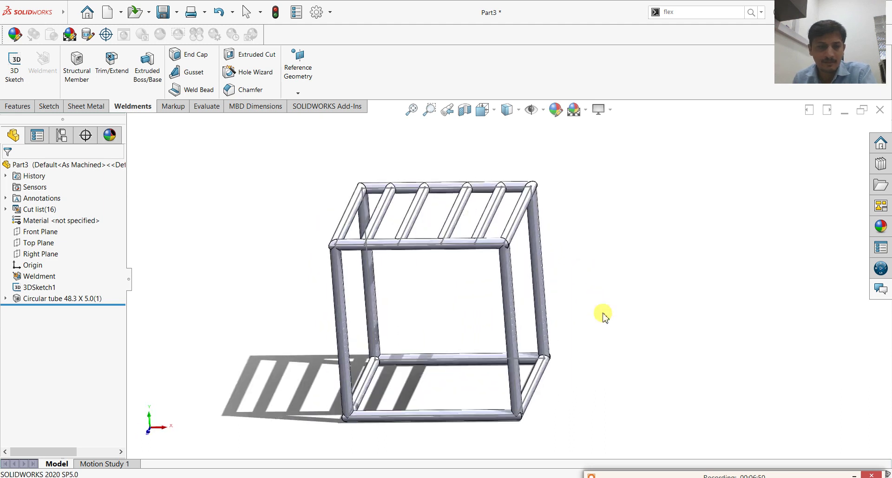
pyautogui.scroll(-10, 378, 226)
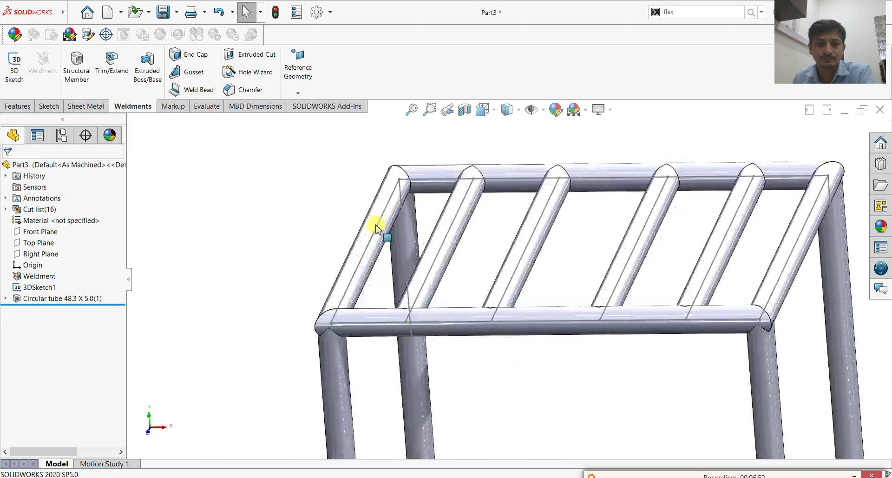
pyautogui.moveTo(447, 316); pyautogui.dragTo(460, 344, button='middle')
pyautogui.scroll(10, 499, 325)
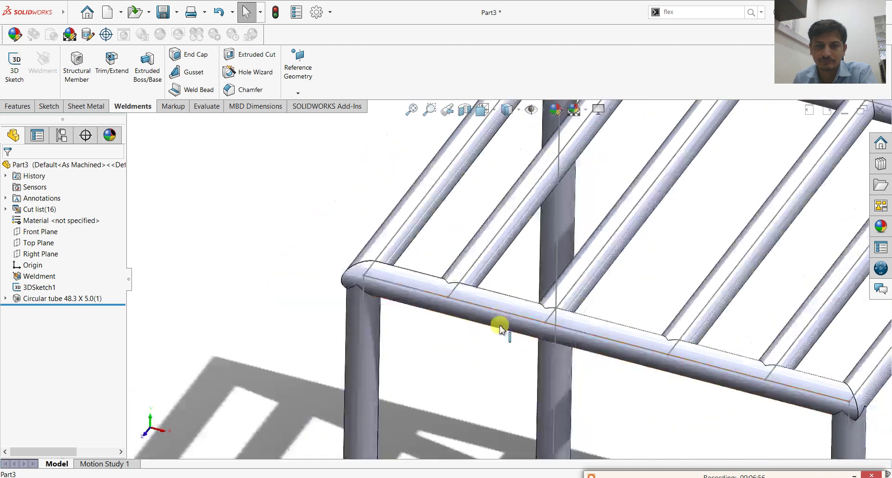
pyautogui.click(42, 287)
pyautogui.click(54, 277)
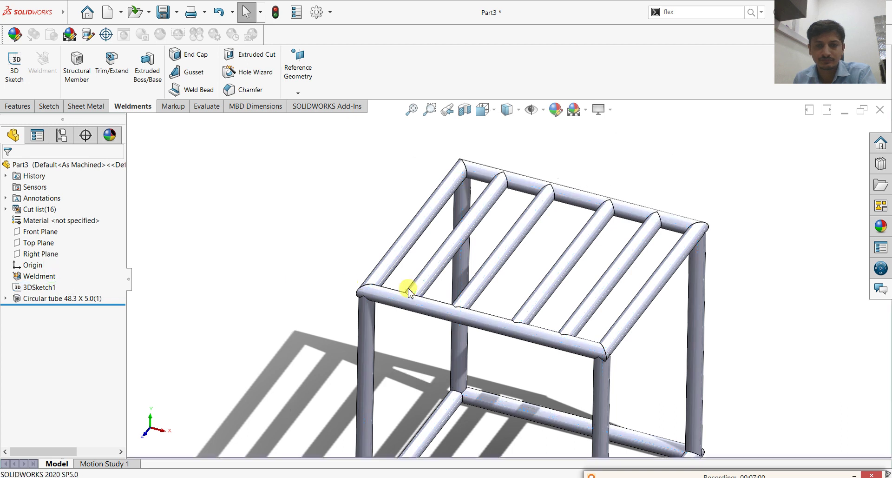
# Step: Apply the material AISI 1010 Steel, hot rolled bar to the whole frame
pyautogui.scroll(5, 665, 341)
pyautogui.scroll(-1, 653, 323)
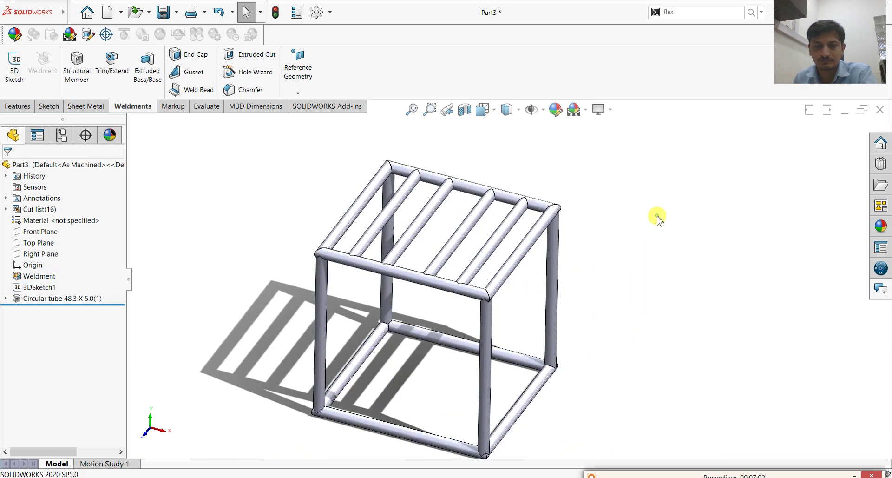
pyautogui.moveTo(625, 288); pyautogui.dragTo(602, 282, button='middle')
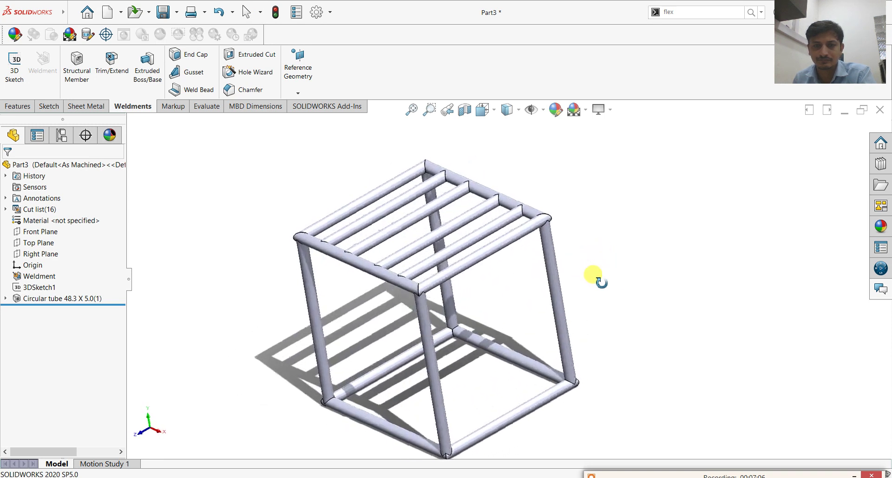
pyautogui.rightClick(40, 220)
pyautogui.click(70, 231)
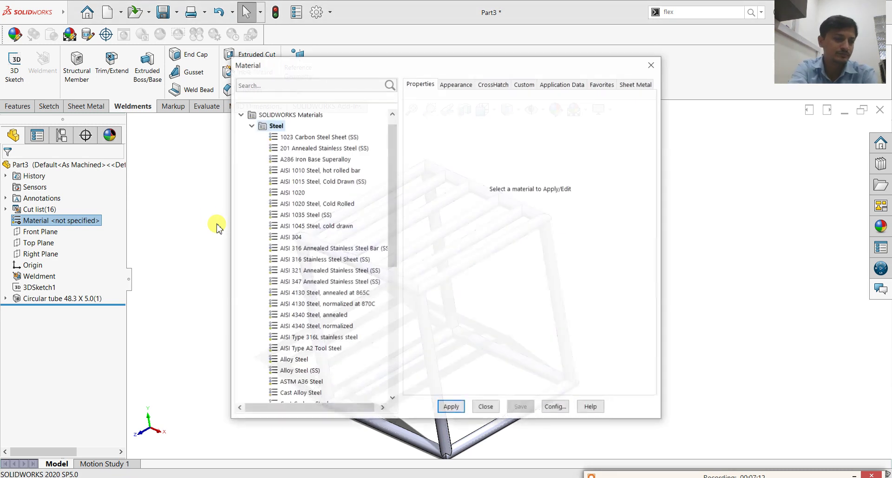
pyautogui.click(346, 171)
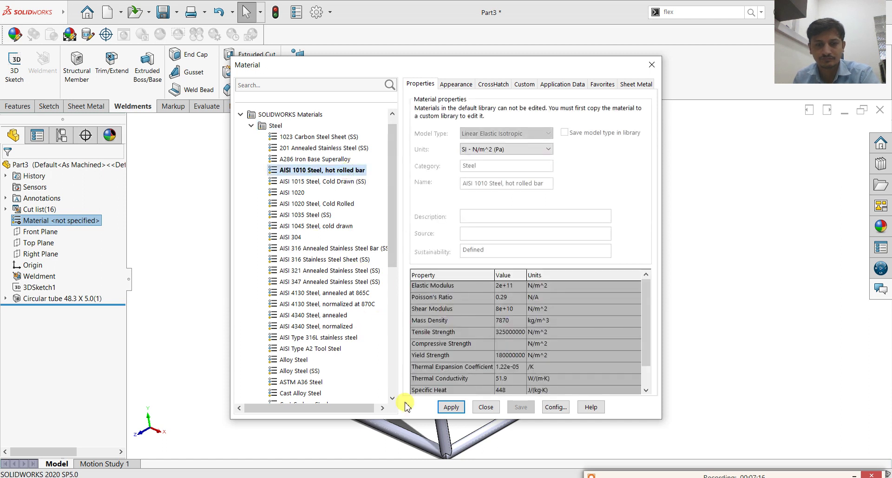
pyautogui.click(483, 407)
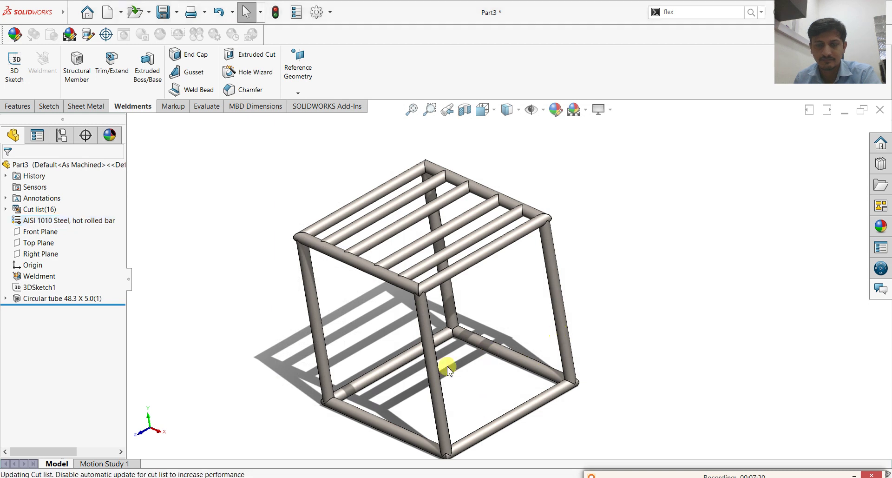
pyautogui.moveTo(472, 325); pyautogui.dragTo(426, 332, button='middle')
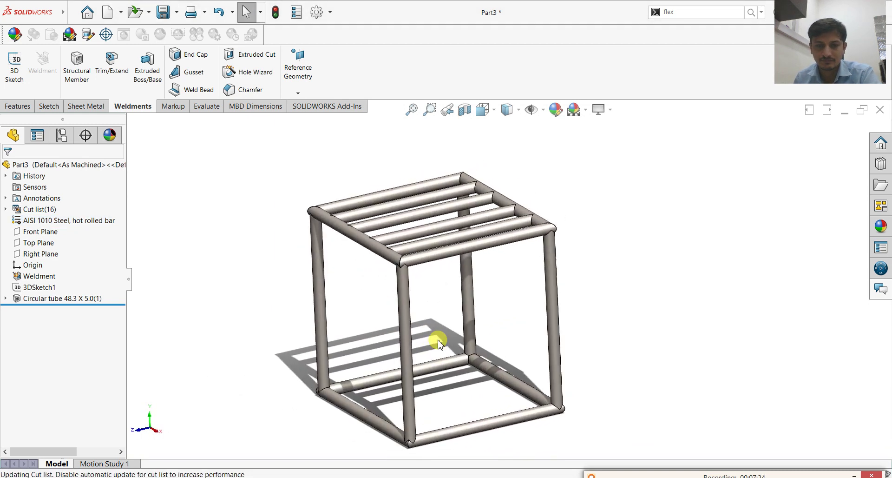
pyautogui.scroll(-2, 502, 328)
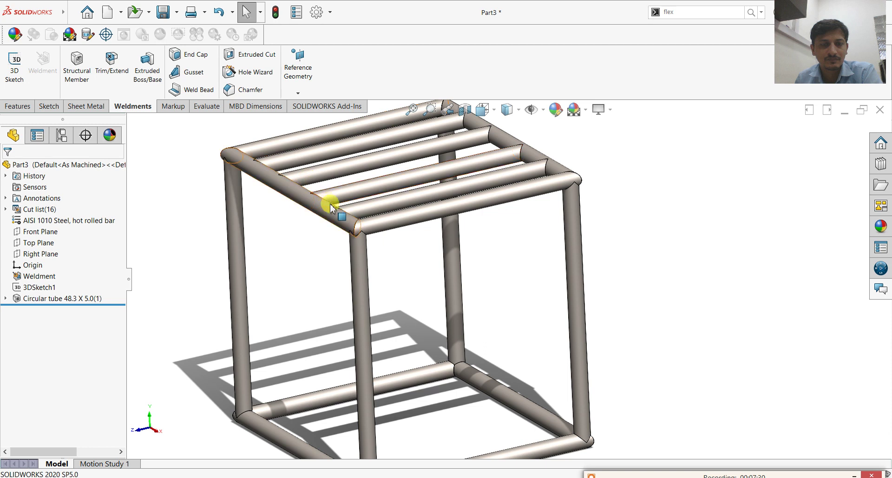
# Step: Start a Weld Bead with Weld Path selection and pick the first joint edge where the left corner upright meets the bottom tubes
pyautogui.scroll(3, 330, 207)
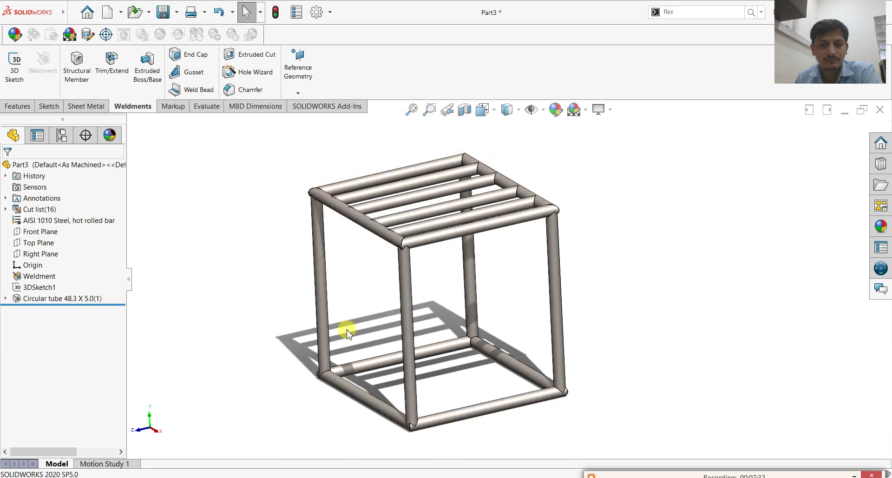
pyautogui.click(182, 95)
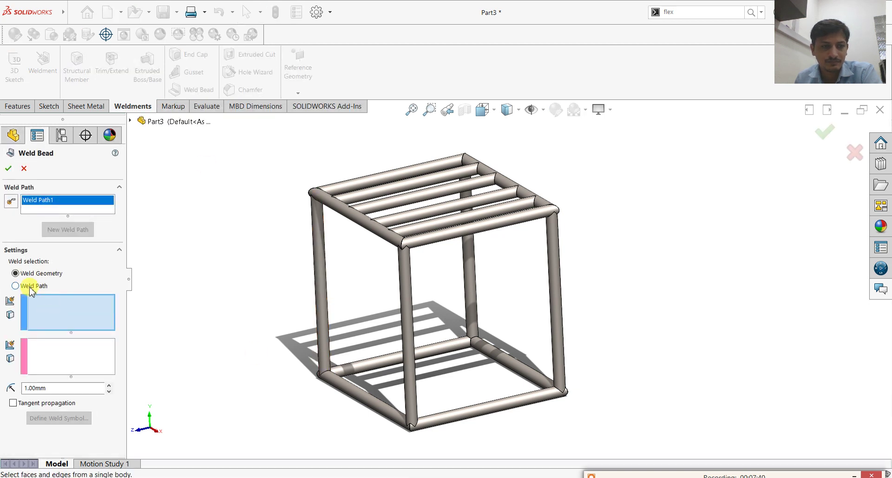
pyautogui.scroll(-10, 338, 369)
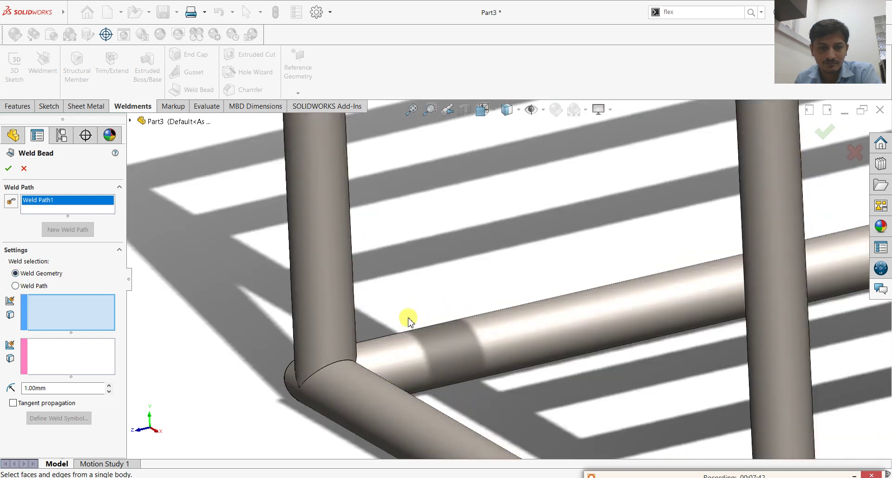
pyautogui.click(303, 381)
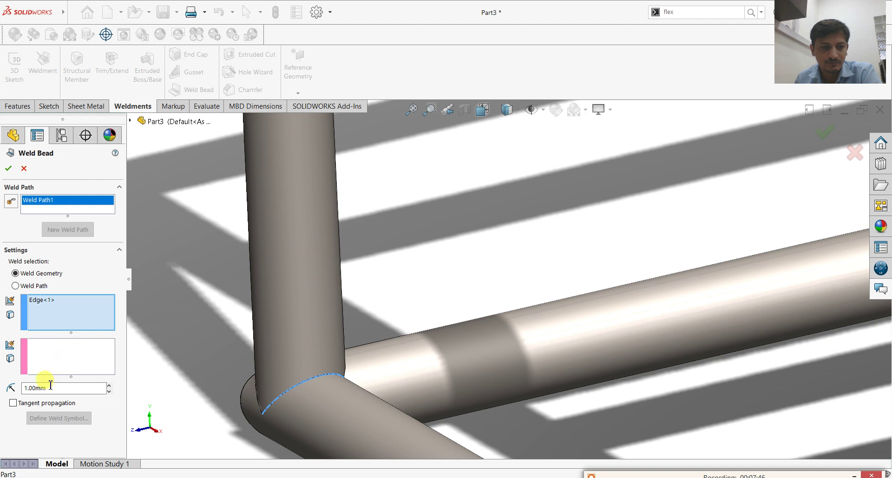
pyautogui.click(15, 286)
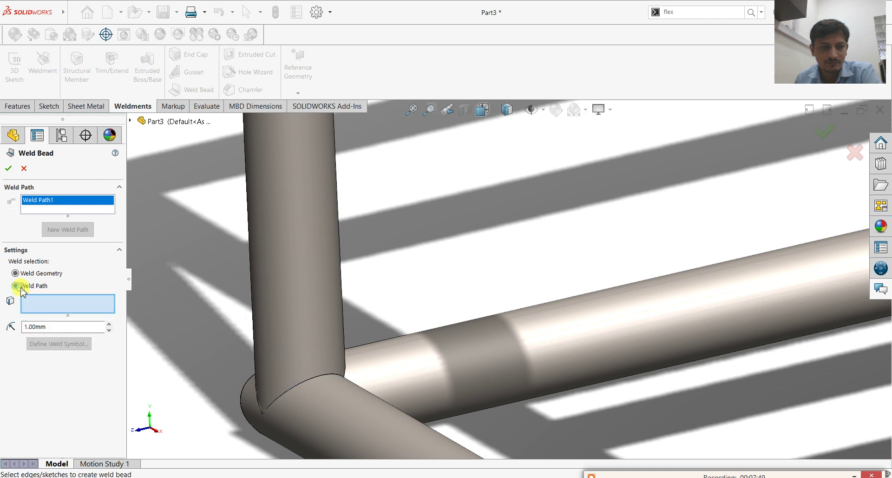
pyautogui.click(305, 380)
# Step: Add the three remaining edges around the foot of the same upright to the weld path
pyautogui.moveTo(340, 384); pyautogui.dragTo(332, 416, button='middle')
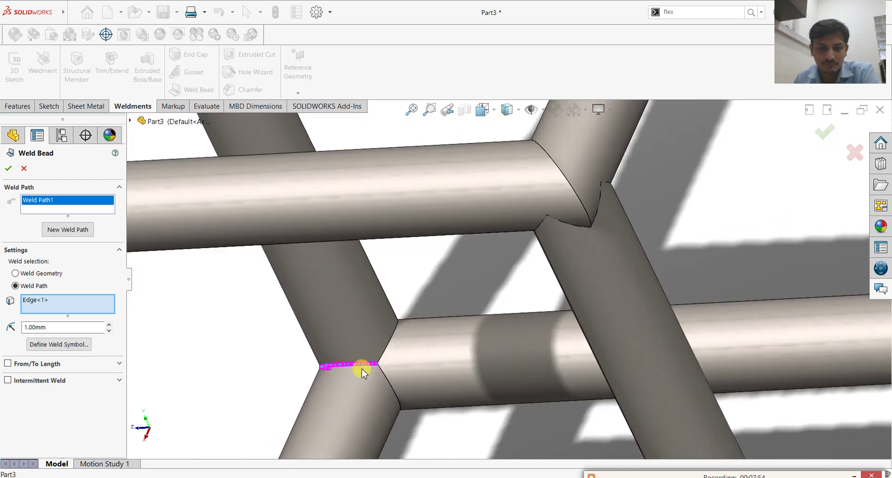
pyautogui.scroll(-3, 362, 372)
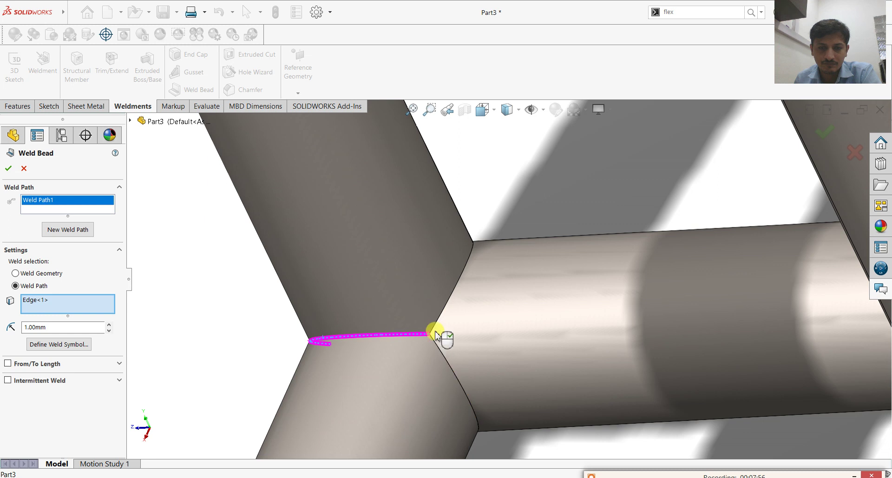
pyautogui.click(435, 331)
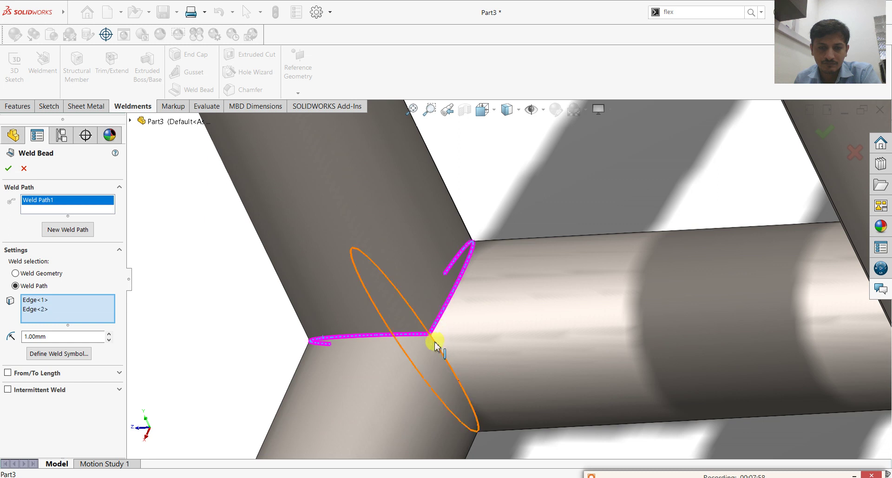
pyautogui.moveTo(396, 309); pyautogui.dragTo(350, 340, button='middle')
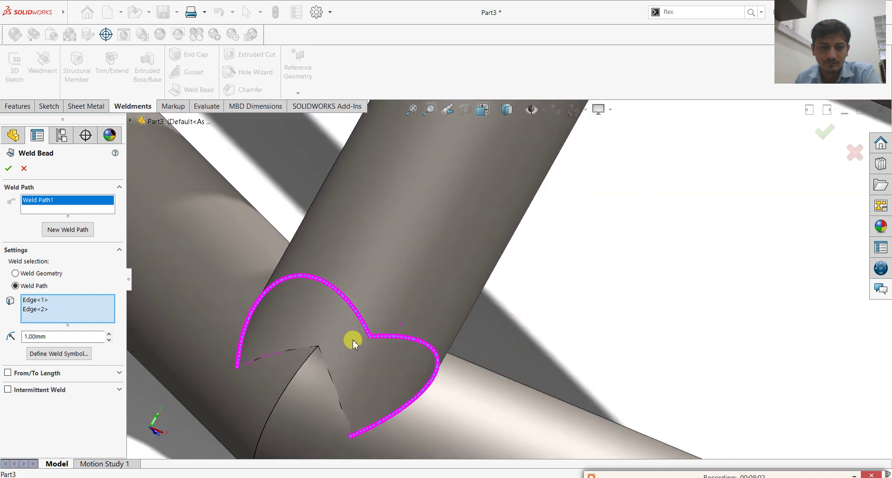
pyautogui.click(298, 352)
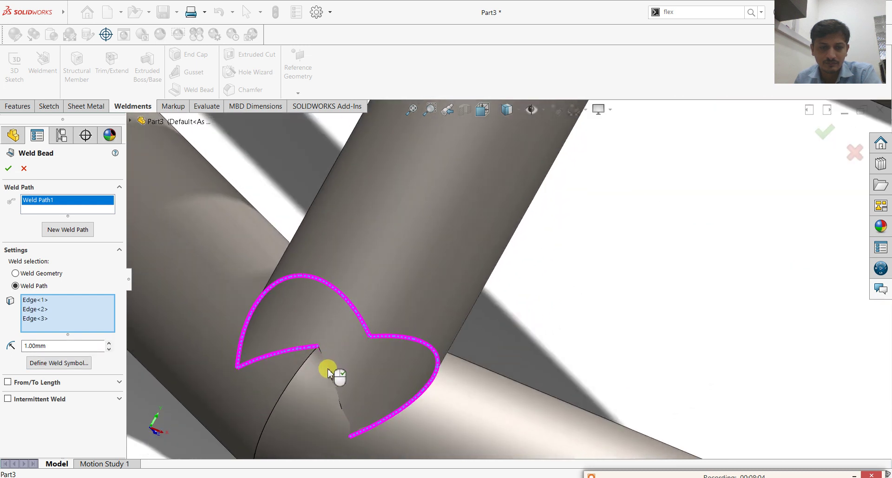
pyautogui.click(328, 371)
# Step: Set the weld bead size to 3 mm and finish the Weld Bead
pyautogui.click(53, 354)
pyautogui.write('3')
pyautogui.press('Return')
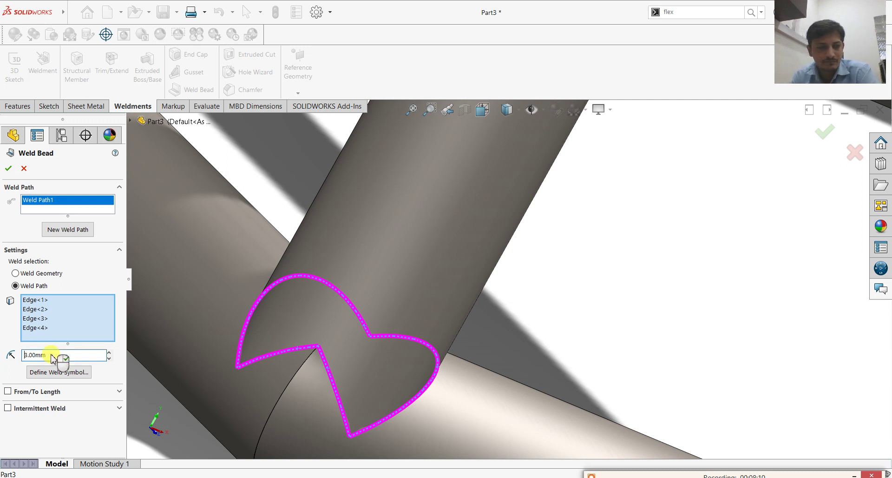
pyautogui.click(11, 171)
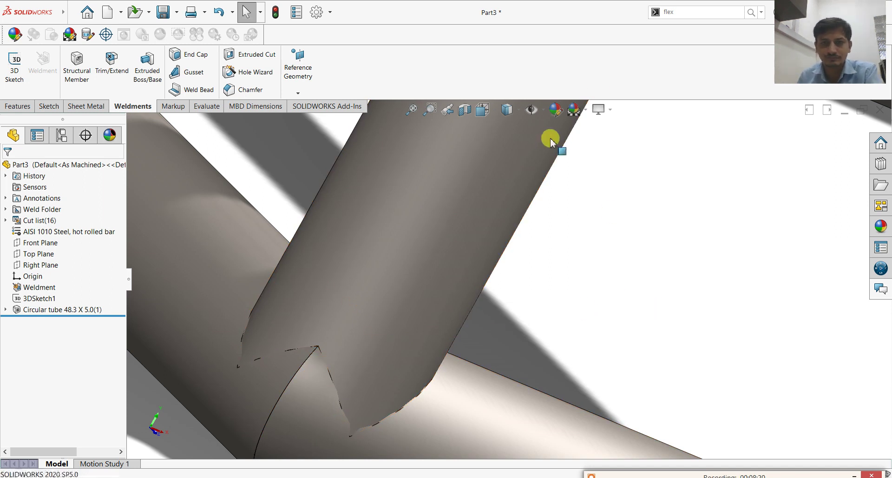
# Step: Turn on the display of weld beads in the graphics area
pyautogui.click(542, 109)
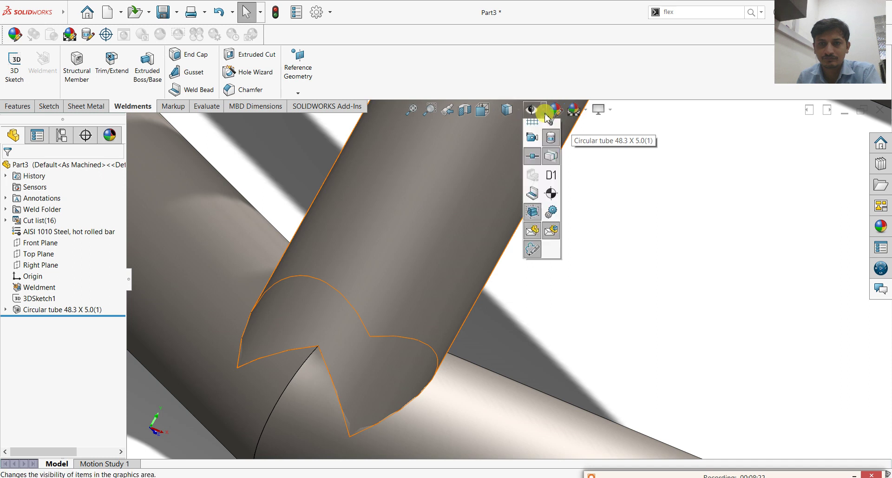
pyautogui.click(533, 356)
pyautogui.click(339, 349)
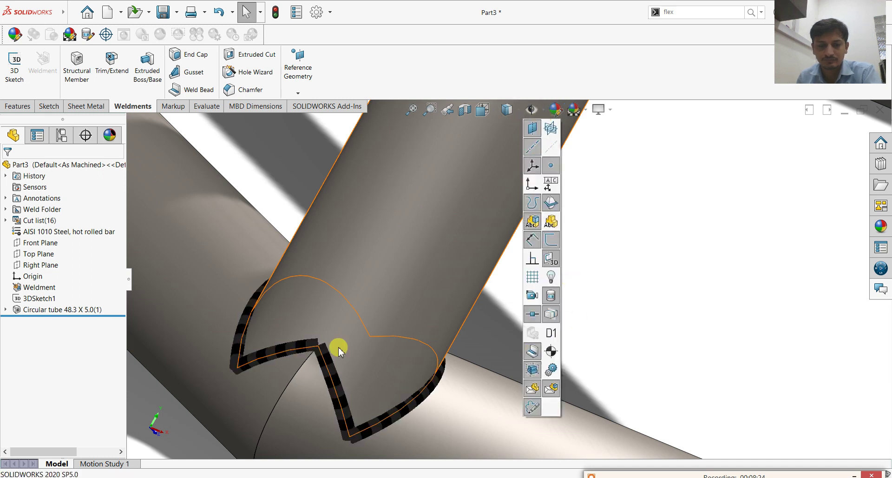
pyautogui.click(627, 288)
# Step: Move the 3.00 weld symbol away from the joint into the free space outside the upright
pyautogui.scroll(5, 548, 294)
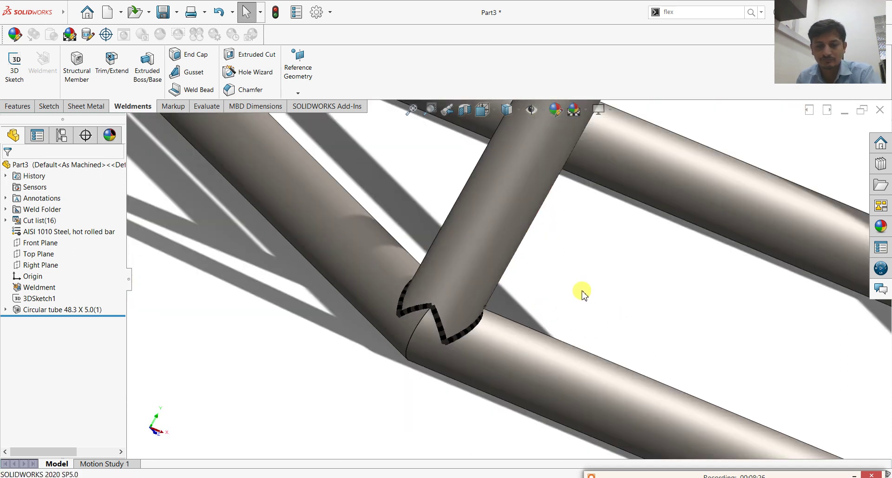
pyautogui.moveTo(582, 294); pyautogui.dragTo(514, 284, button='middle')
pyautogui.scroll(8, 511, 287)
pyautogui.scroll(-6, 276, 269)
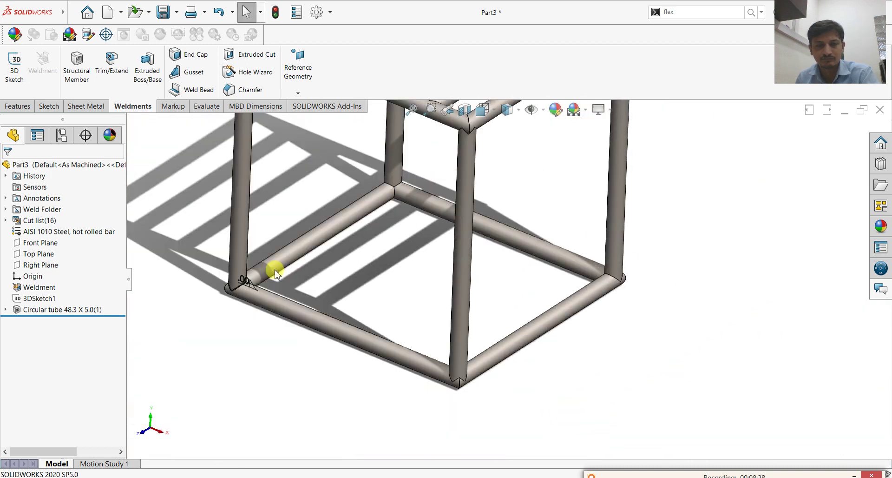
pyautogui.scroll(-3, 279, 281)
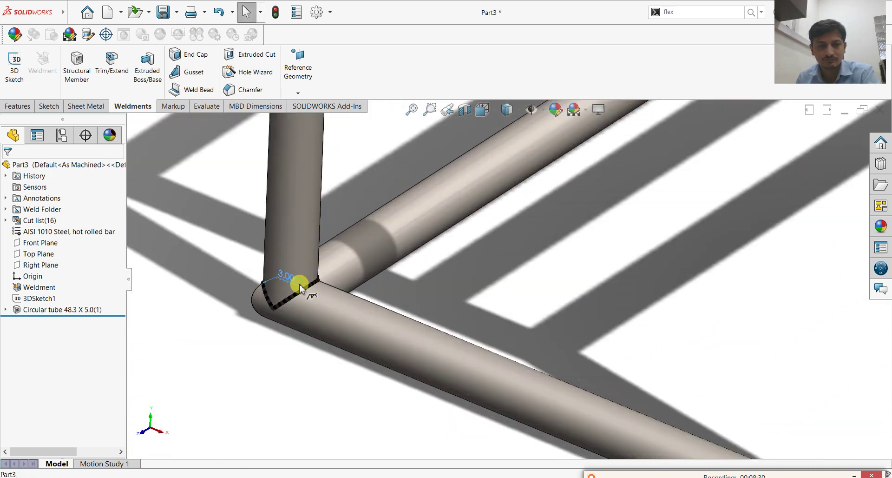
pyautogui.click(197, 251)
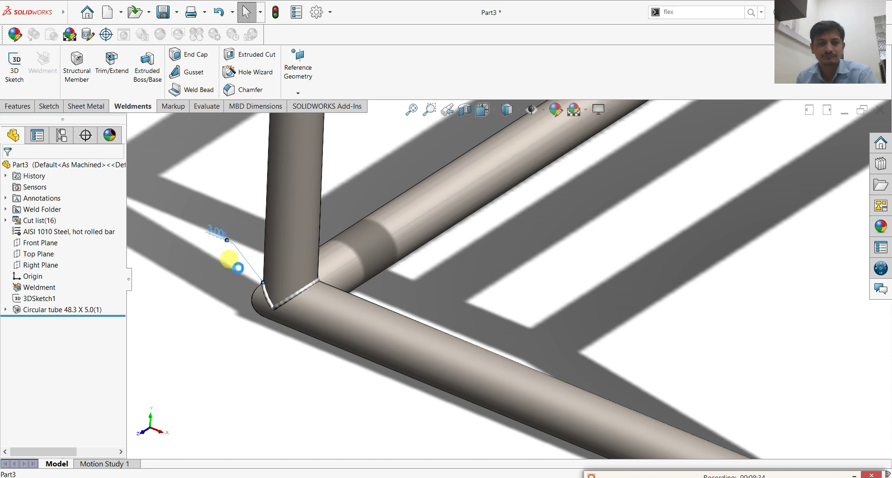
# Step: Edit the bead's ISO weld symbol to use the V weld type with Field/Site and Peripheral enabled, and accept it
pyautogui.doubleClick(235, 258)
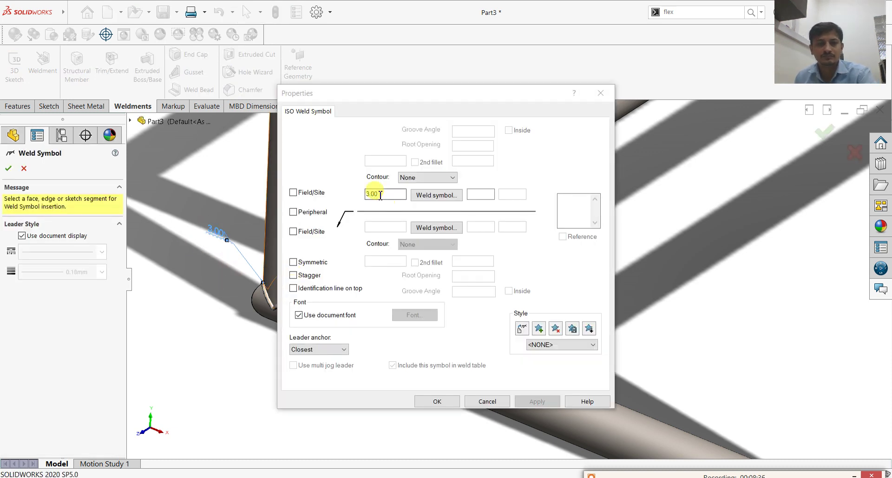
pyautogui.click(431, 198)
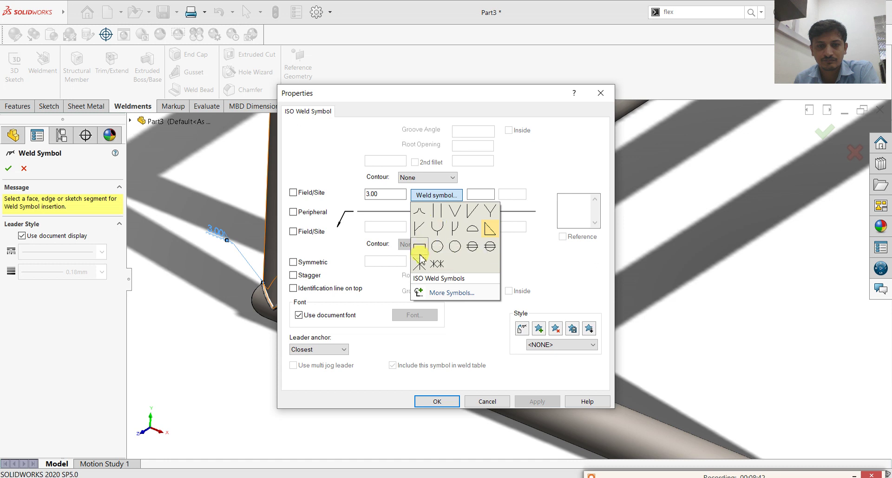
pyautogui.click(459, 216)
pyautogui.click(381, 194)
pyautogui.click(293, 193)
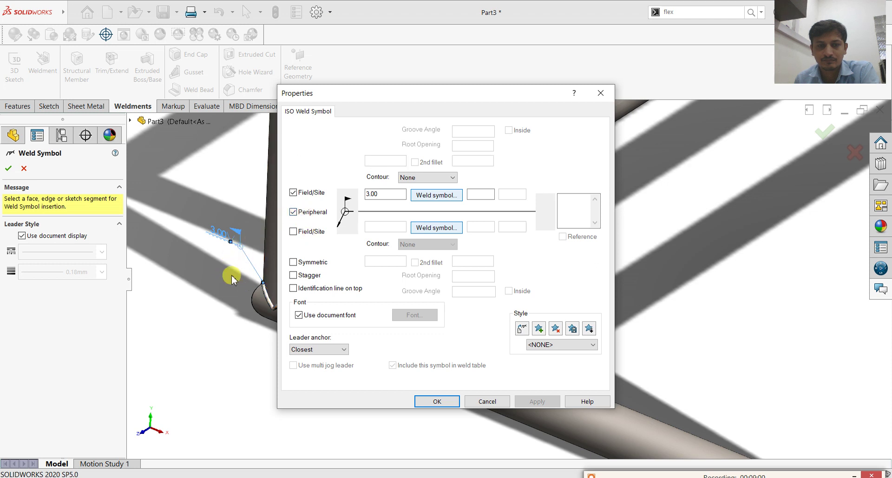
pyautogui.click(436, 401)
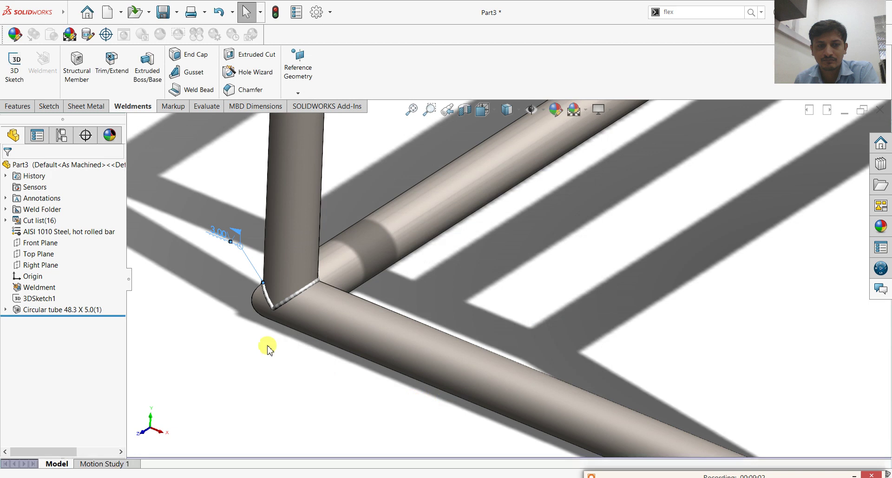
# Step: Examine the edited weld symbol up close and the complete welded frame from several distances
pyautogui.scroll(-4, 232, 246)
pyautogui.scroll(-3, 279, 257)
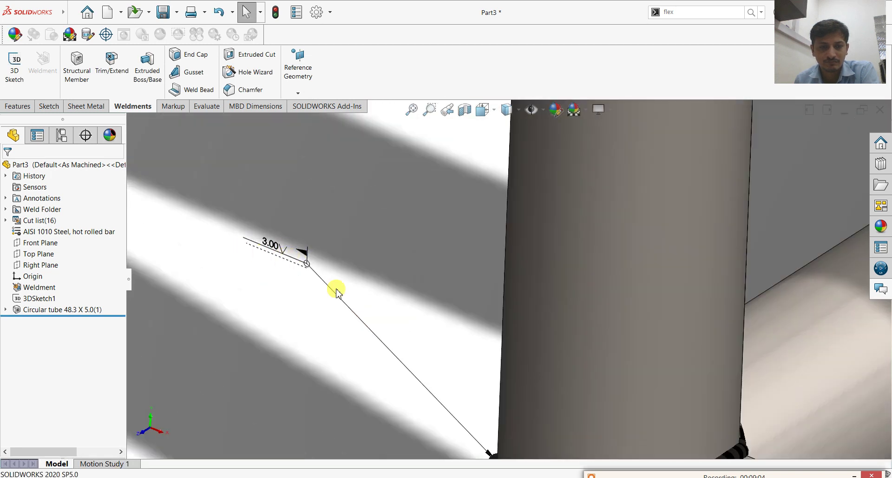
pyautogui.scroll(5, 366, 309)
pyautogui.scroll(-2, 651, 335)
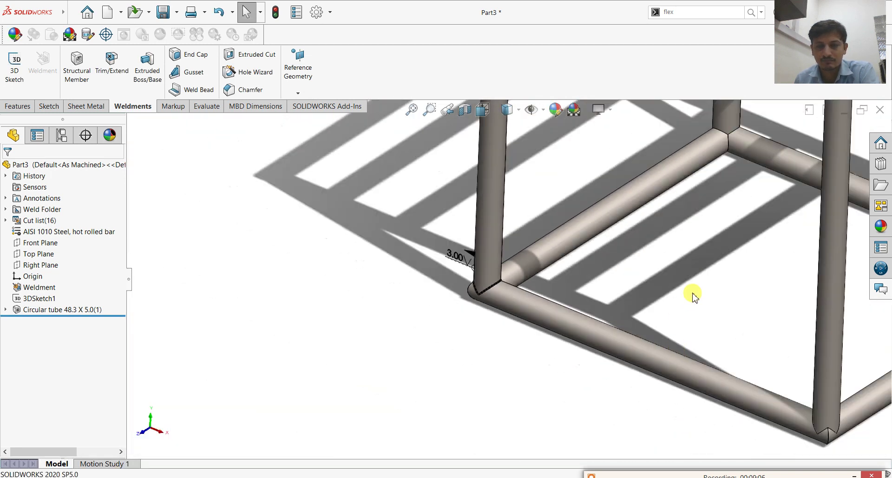
pyautogui.scroll(4, 691, 193)
pyautogui.scroll(-2, 691, 176)
pyautogui.scroll(4, 690, 175)
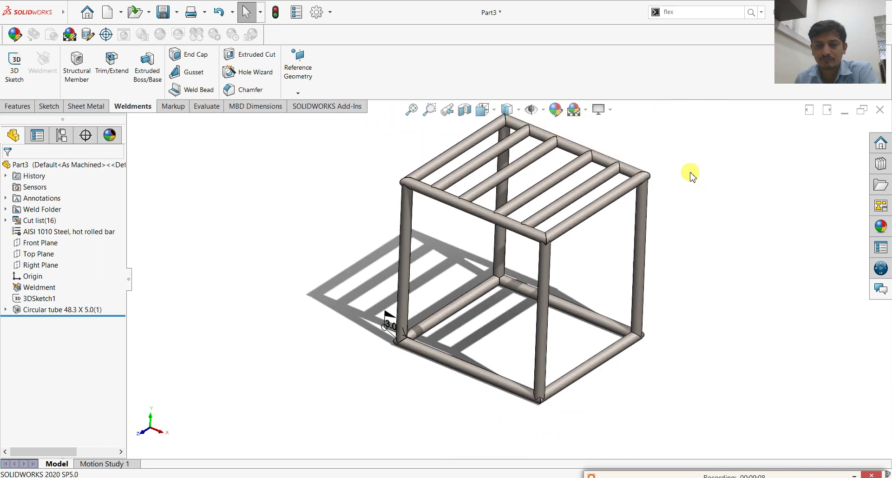
pyautogui.scroll(-2, 687, 170)
pyautogui.moveTo(650, 225)
pyautogui.mouseDown(button='middle')
pyautogui.moveTo(629, 210)
pyautogui.moveTo(633, 203)
pyautogui.moveTo(650, 218)
pyautogui.mouseUp(button='middle')
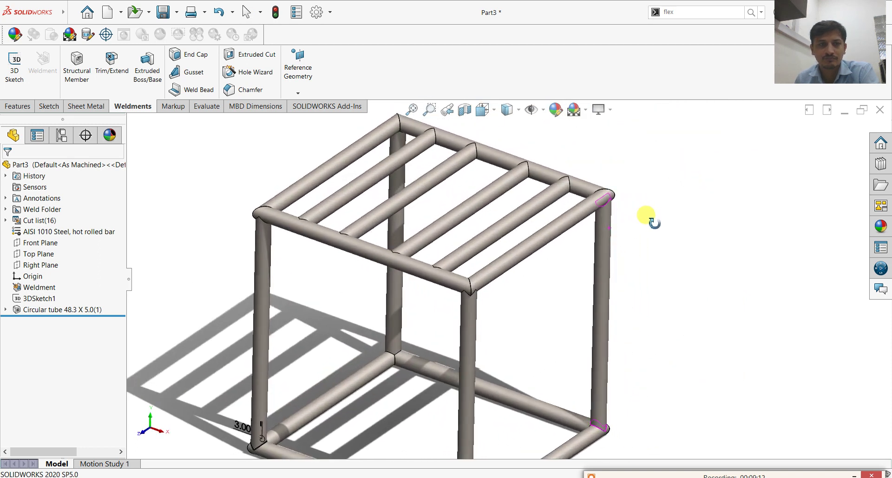
pyautogui.scroll(2, 650, 215)
pyautogui.scroll(-1, 650, 213)
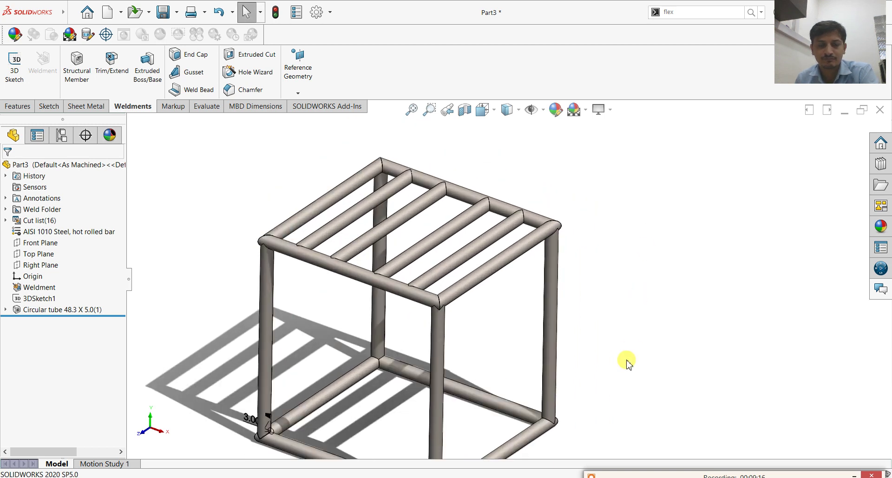
pyautogui.scroll(1, 627, 361)
pyautogui.scroll(2, 636, 381)
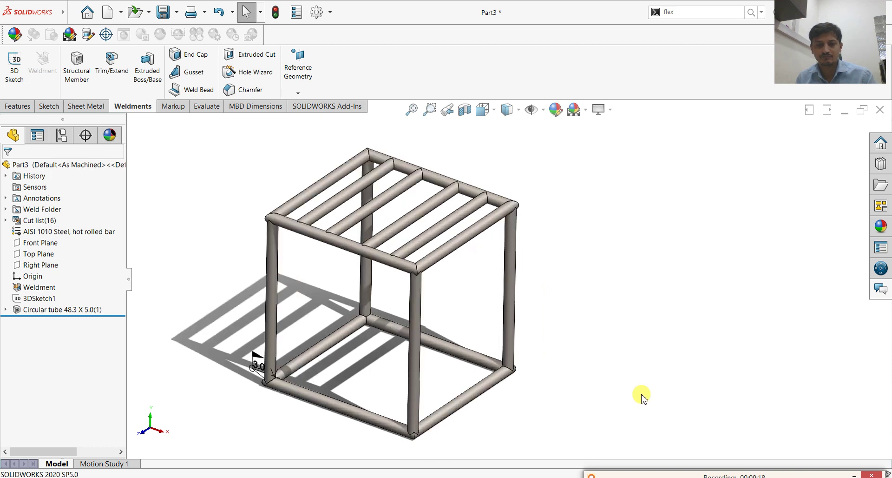